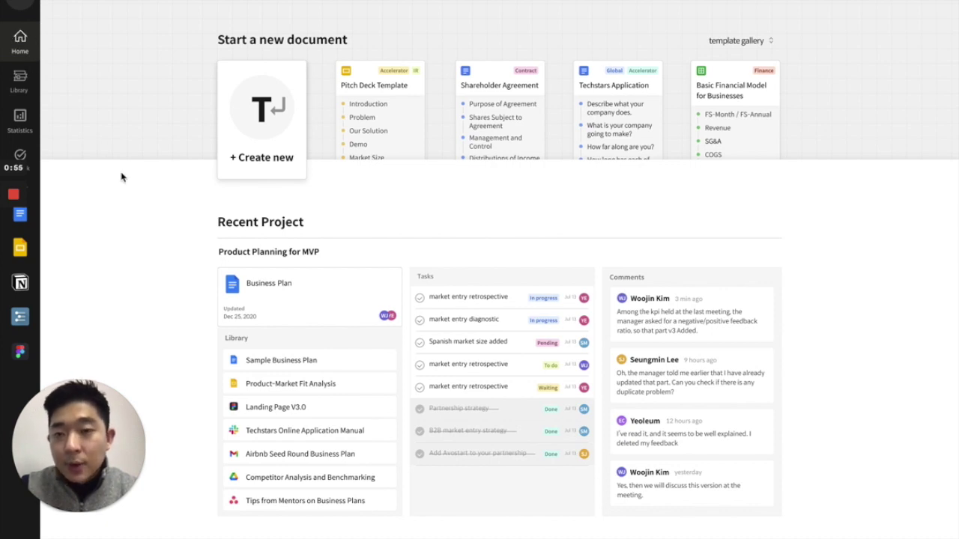
# Step: Open the new-document dialog to view its file types and its title and project fields, and cancel it
pyautogui.click(268, 135)
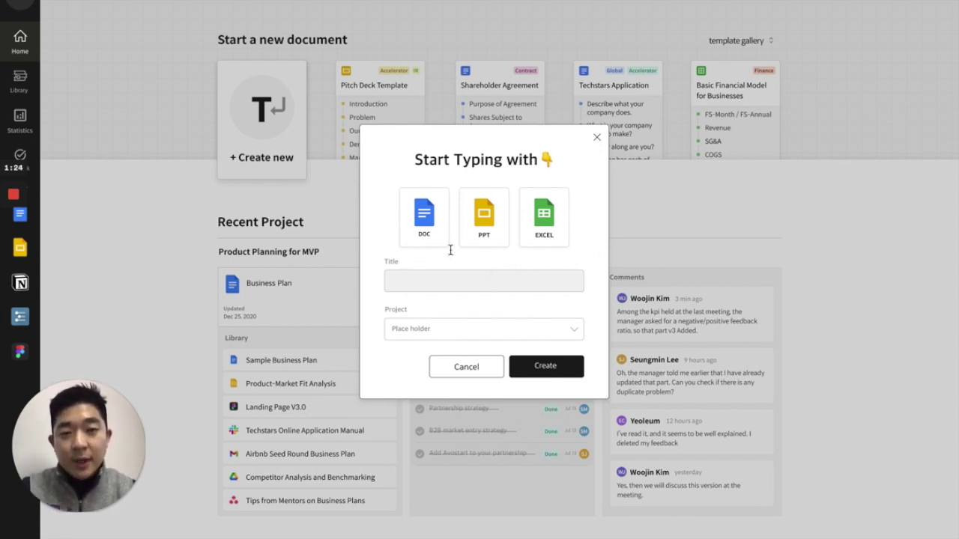
pyautogui.click(465, 366)
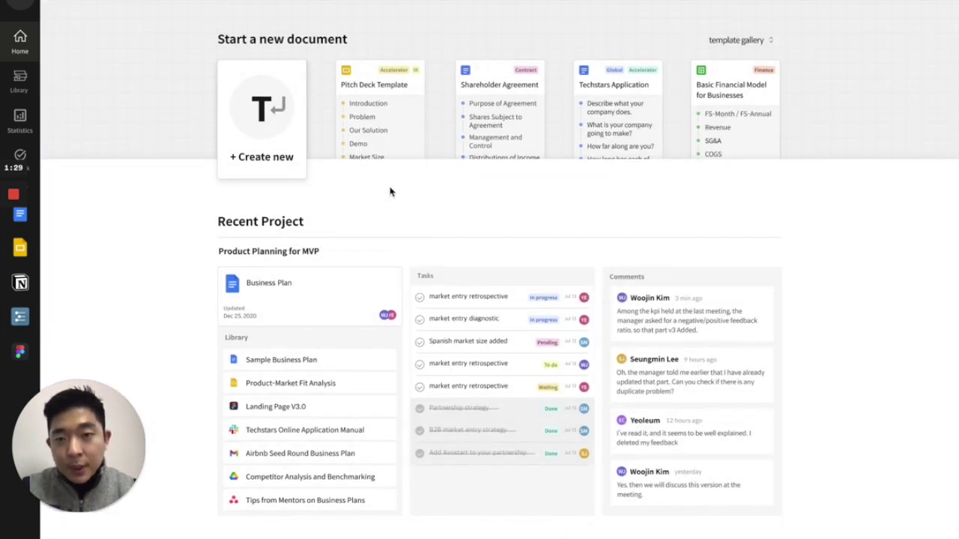
# Step: Switch the My Projects section from the timeline view to the list view
pyautogui.scroll(-2, 407, 197)
pyautogui.scroll(-1, 334, 174)
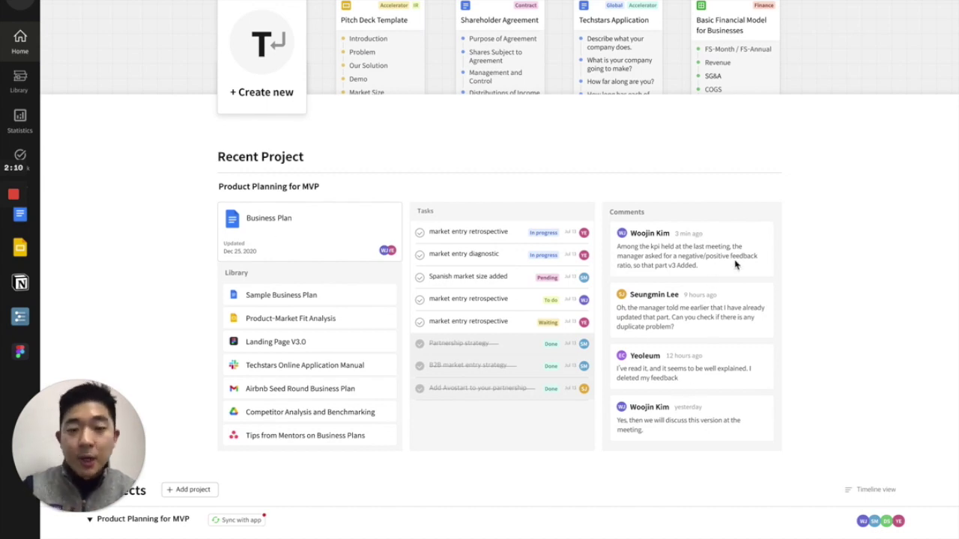
pyautogui.scroll(-1, 793, 294)
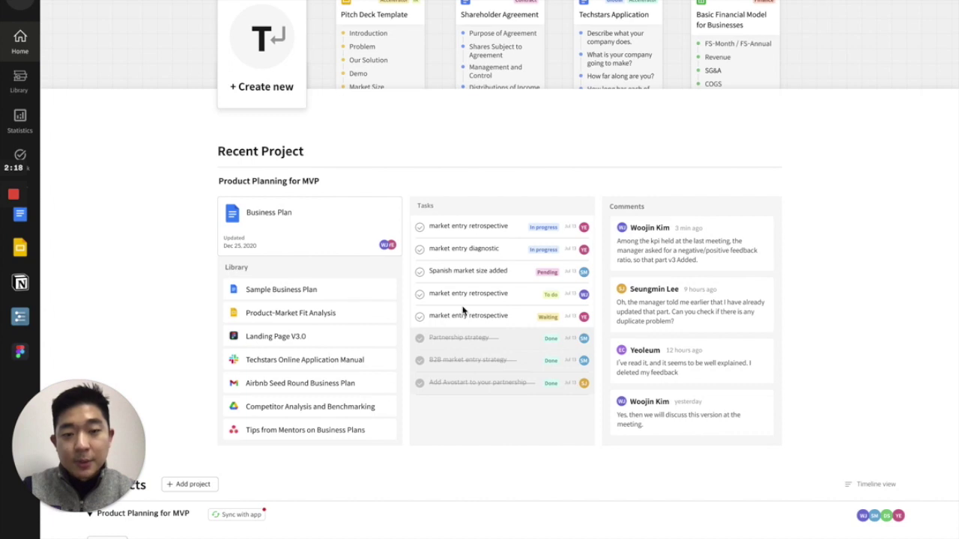
pyautogui.scroll(-2, 811, 442)
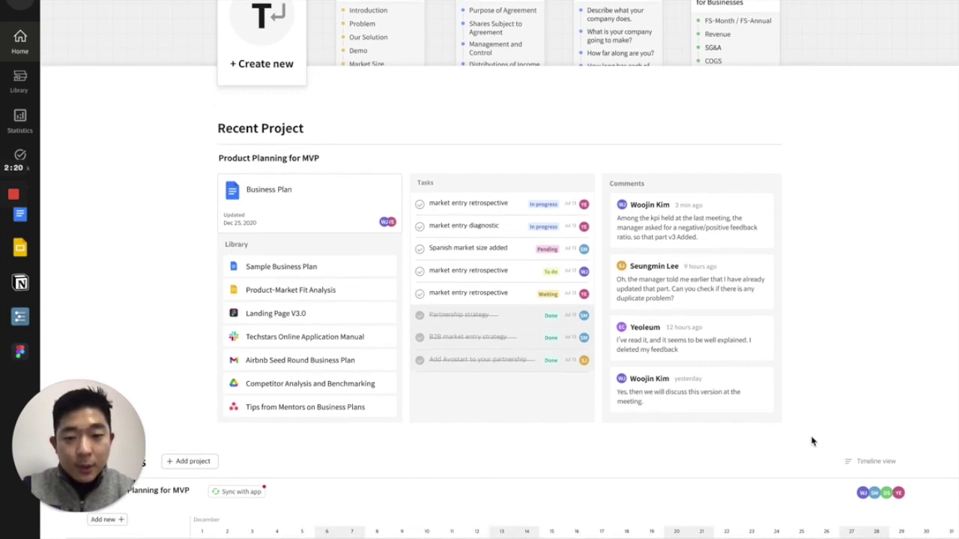
pyautogui.scroll(-3, 862, 407)
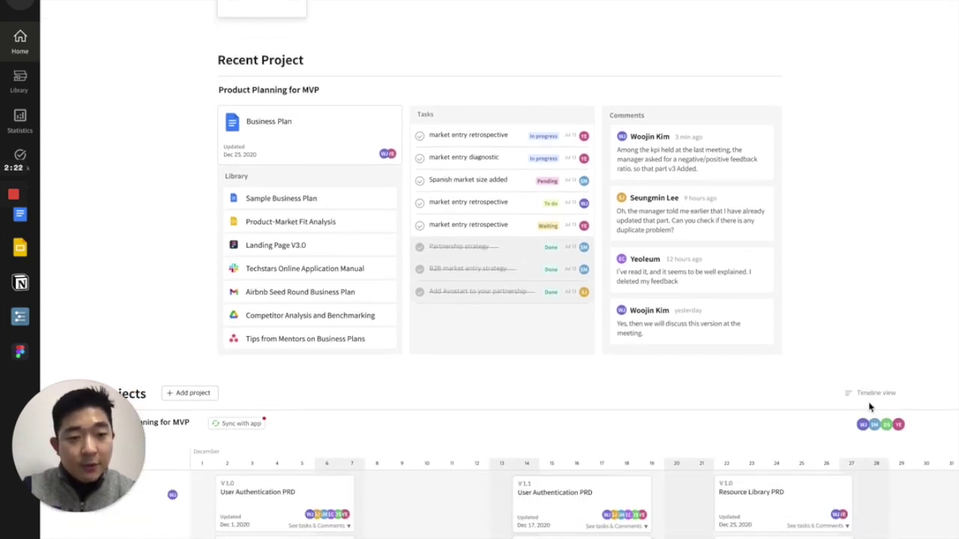
pyautogui.click(869, 366)
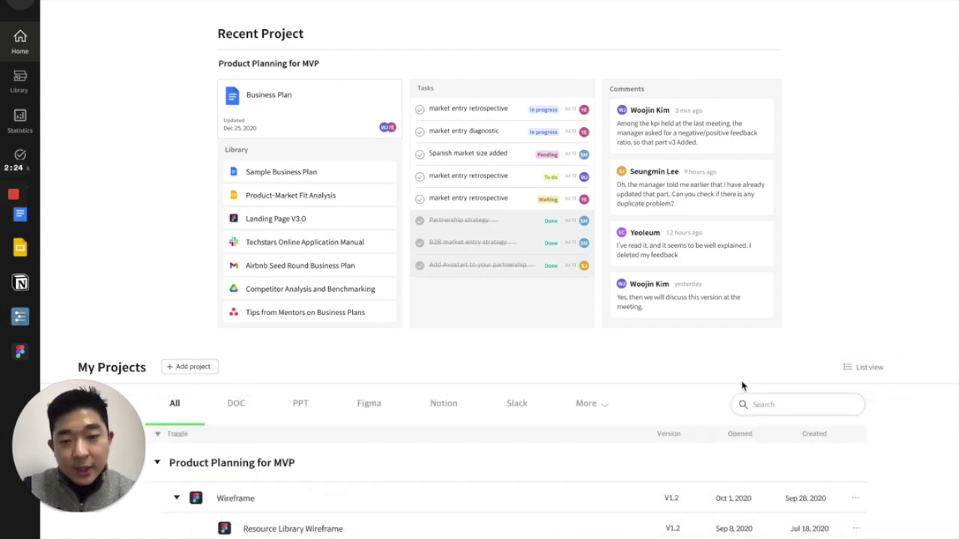
# Step: Examine the My Projects list, with the files and versions under Product Planning for MVP and Pitch Deck for Techstars
pyautogui.scroll(-1, 744, 385)
pyautogui.scroll(-3, 394, 424)
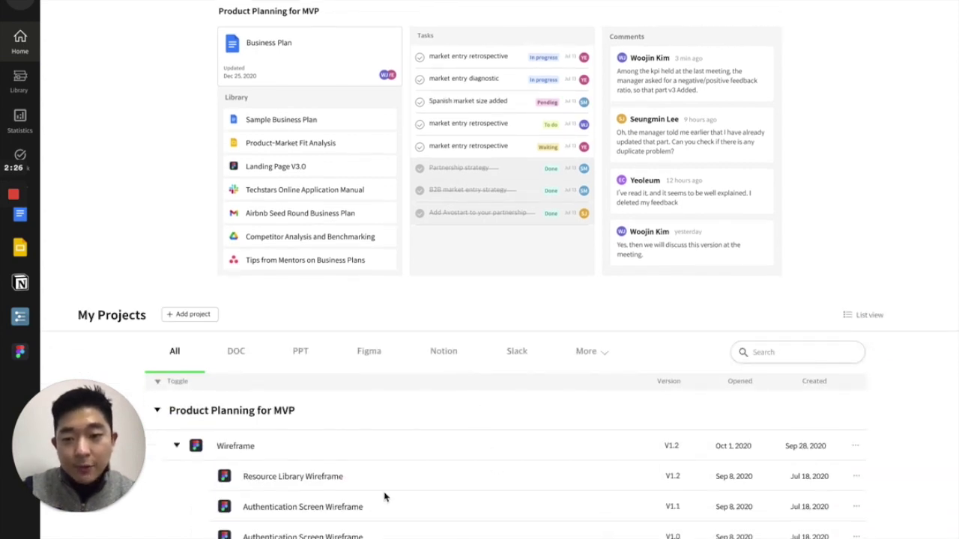
pyautogui.scroll(-1, 384, 495)
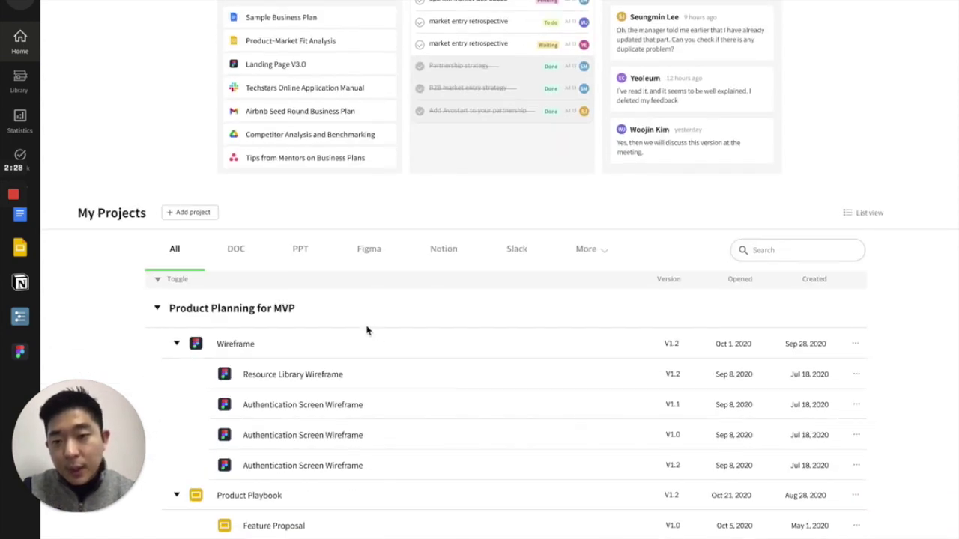
pyautogui.scroll(-1, 376, 337)
pyautogui.scroll(-1, 323, 419)
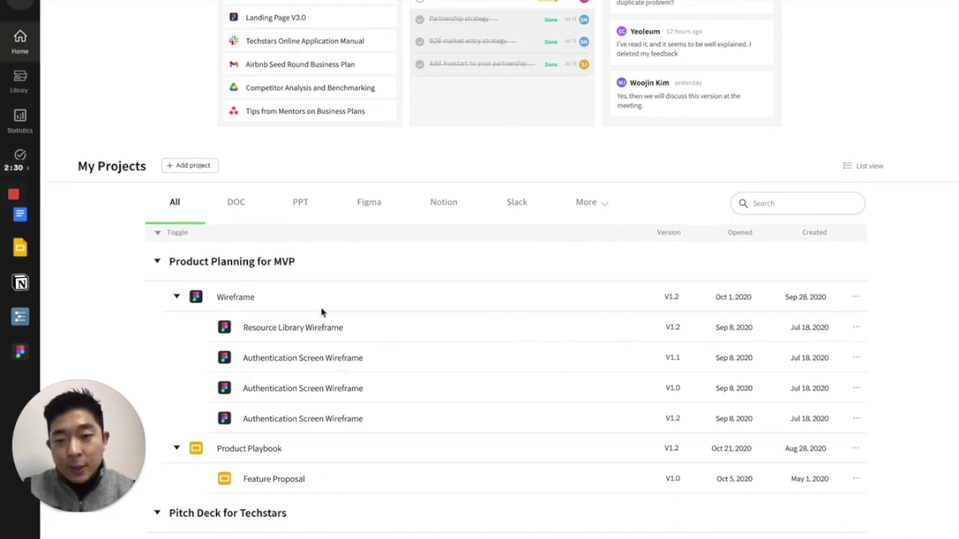
pyautogui.scroll(-1, 366, 507)
pyautogui.scroll(-1, 396, 352)
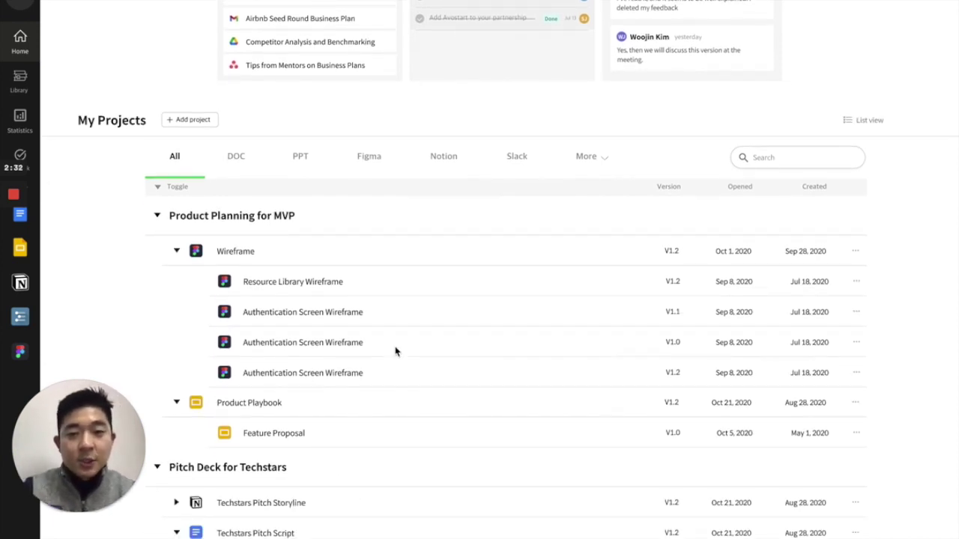
pyautogui.scroll(-2, 395, 352)
pyautogui.scroll(-1, 396, 351)
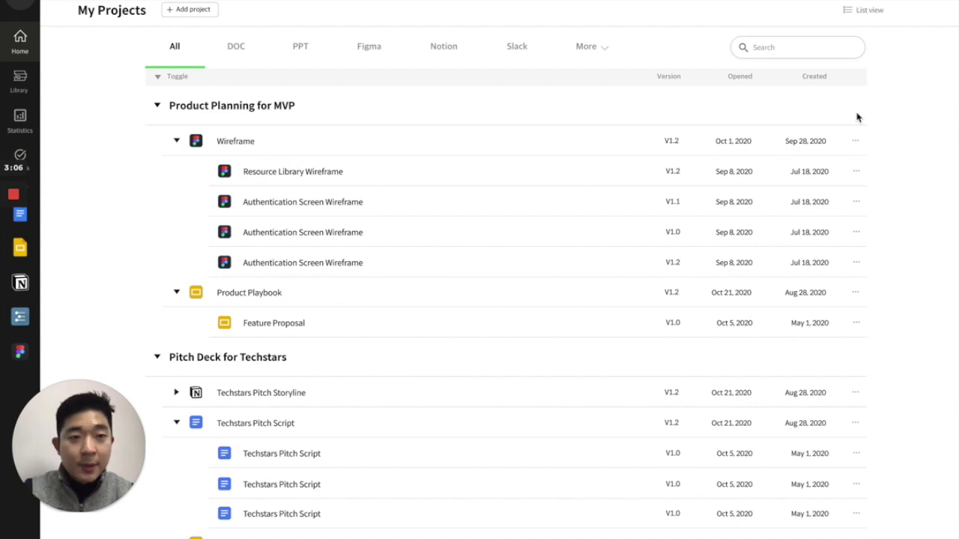
# Step: Return My Projects to the timeline view, and collapse and re-expand the tasks and comments of the PRD cards
pyautogui.click(867, 10)
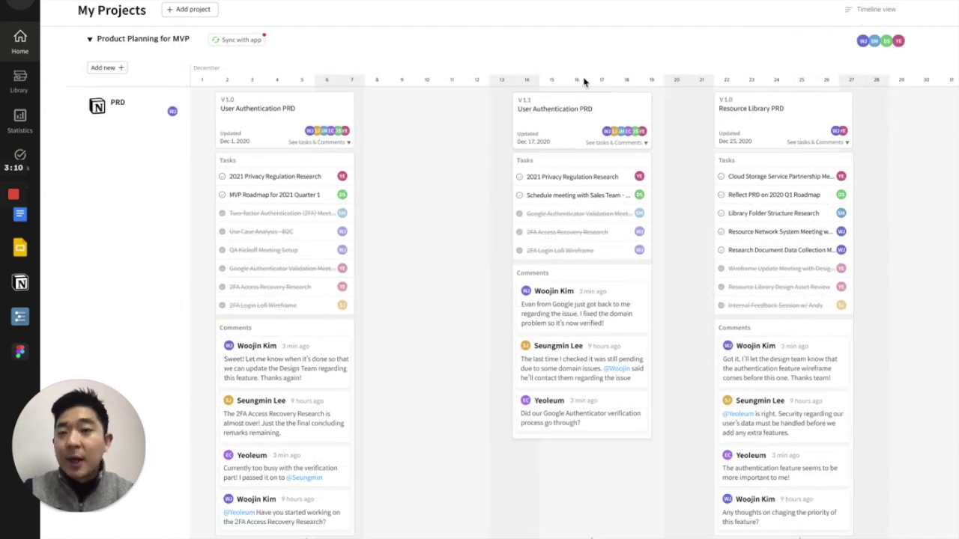
pyautogui.click(819, 143)
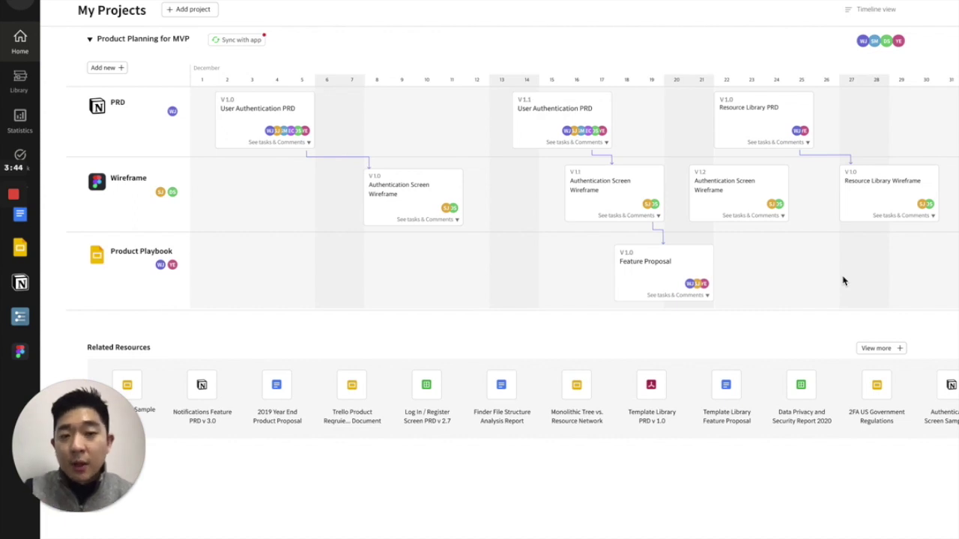
pyautogui.click(803, 143)
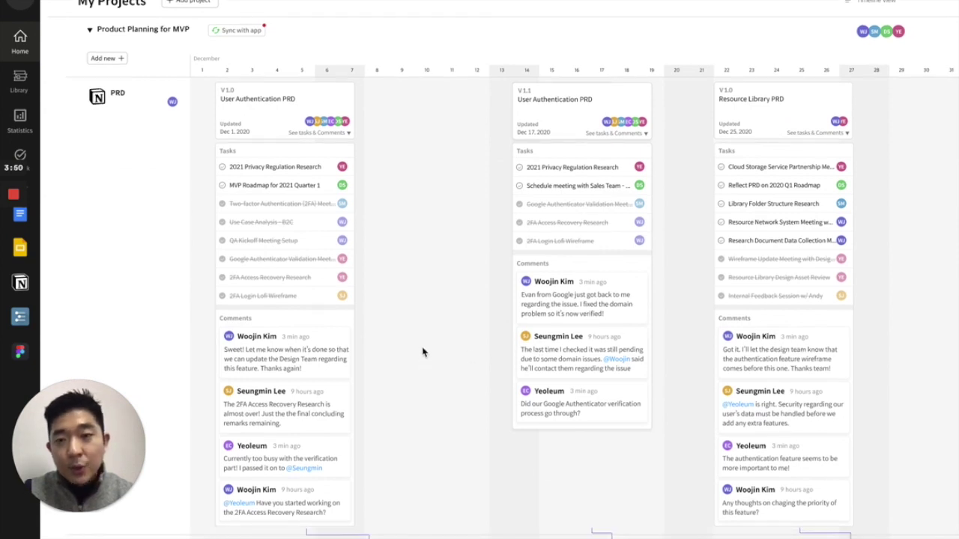
pyautogui.scroll(-2, 422, 353)
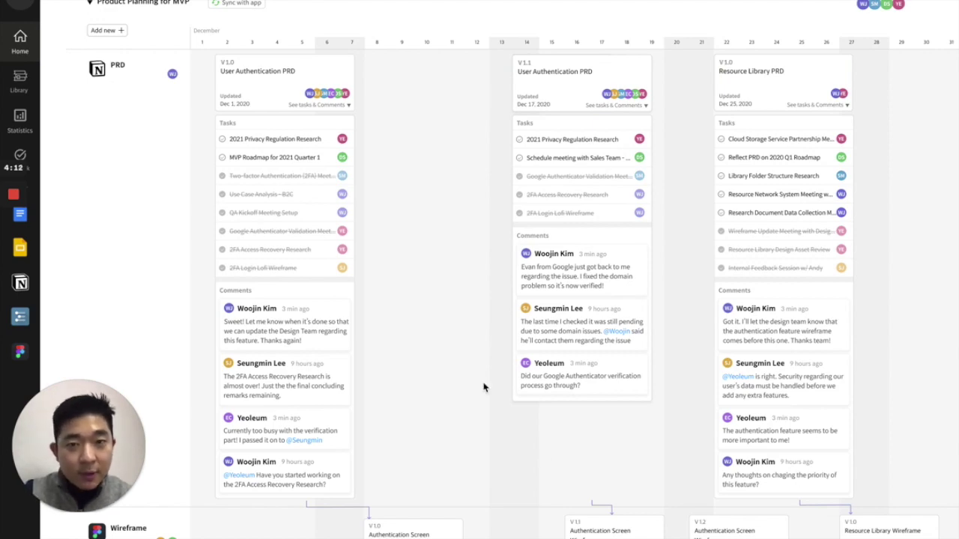
pyautogui.scroll(3, 483, 387)
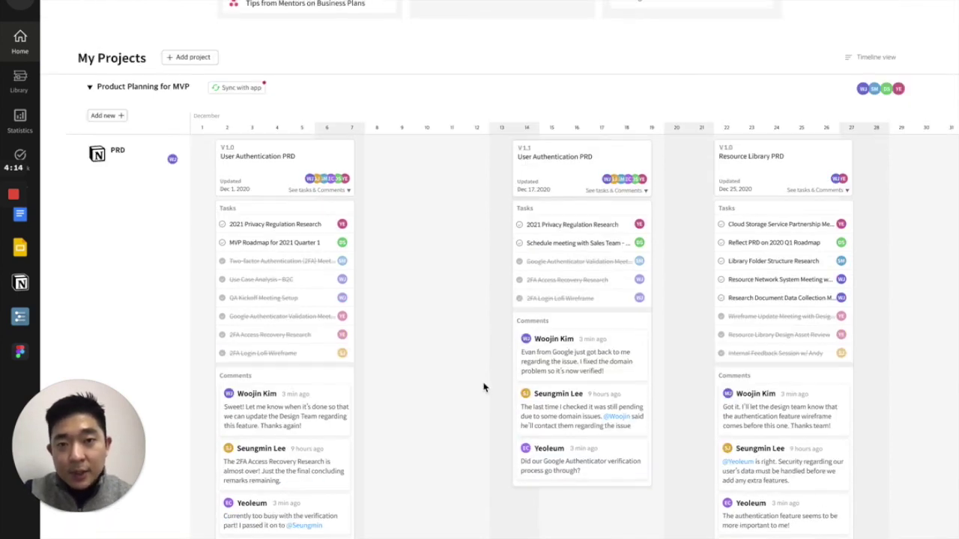
pyautogui.scroll(6, 483, 387)
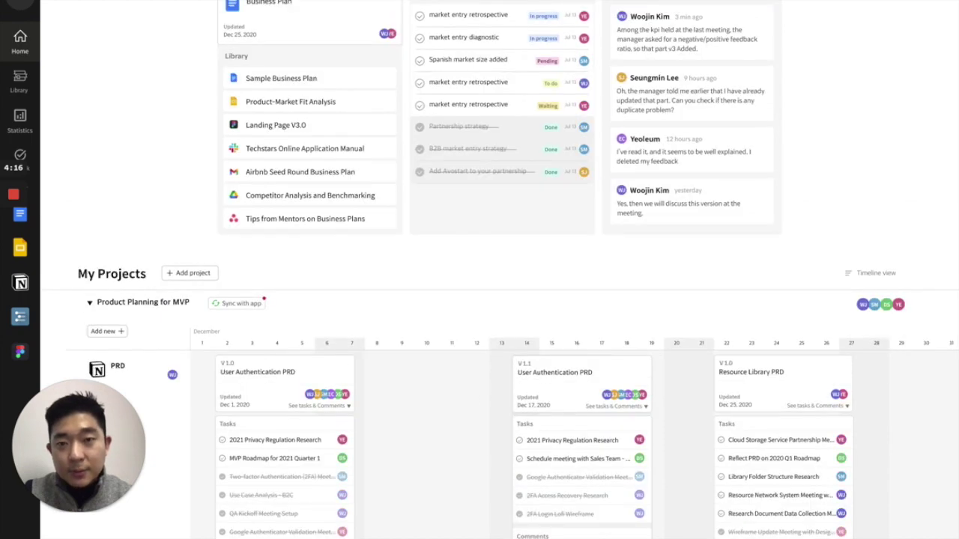
pyautogui.scroll(8, 476, 467)
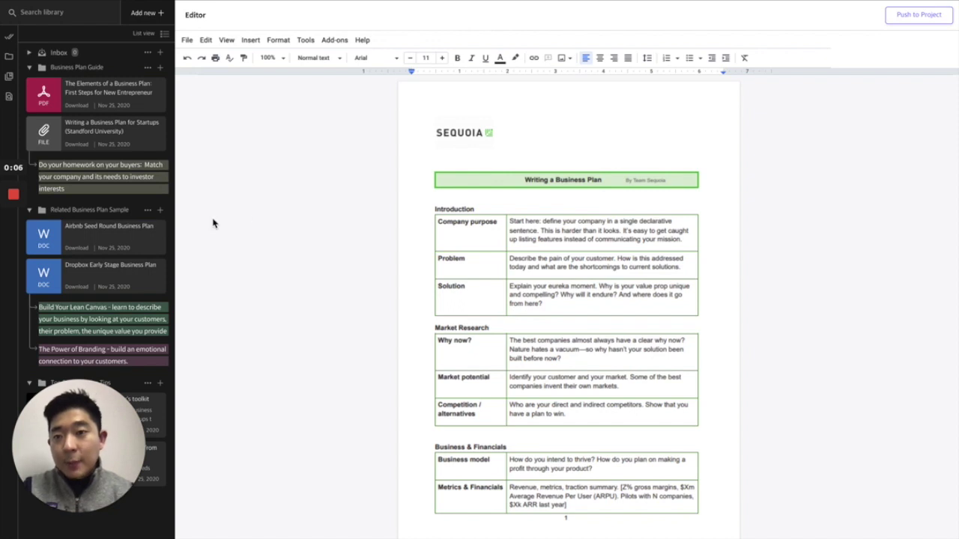
pyautogui.moveTo(75, 425); pyautogui.dragTo(843, 445)
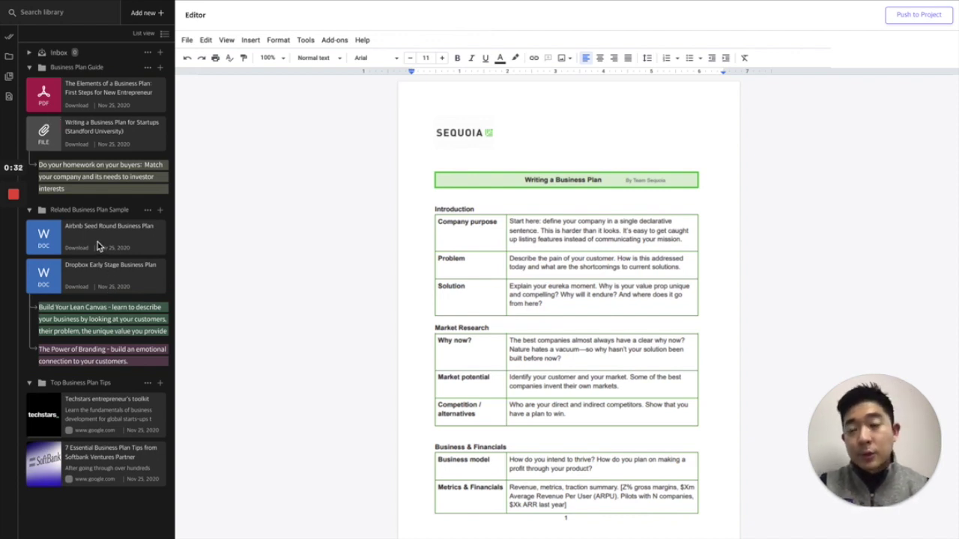
pyautogui.click(150, 20)
pyautogui.click(150, 19)
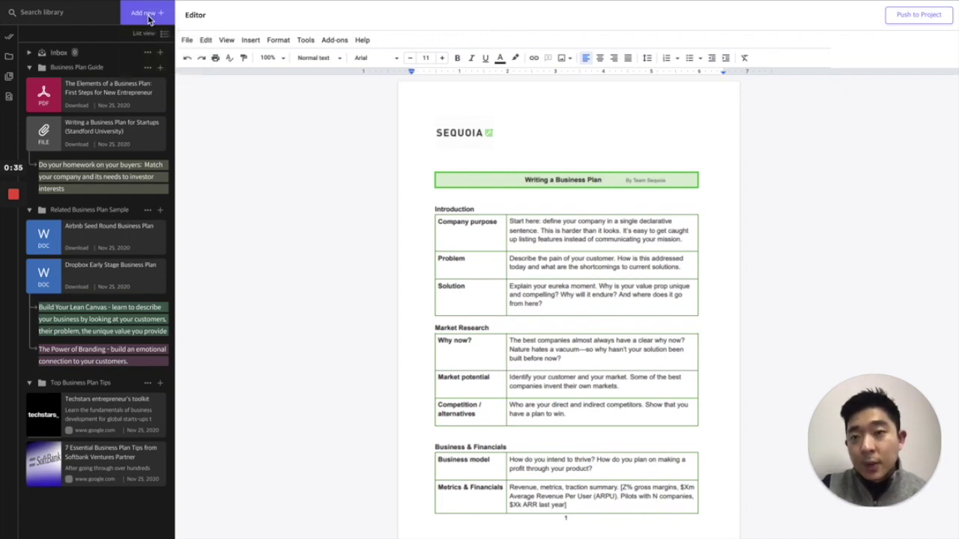
# Step: Open The Elements of a Business Plan PDF and the Techstars entrepreneur's toolkit in turn beside the document
pyautogui.click(90, 96)
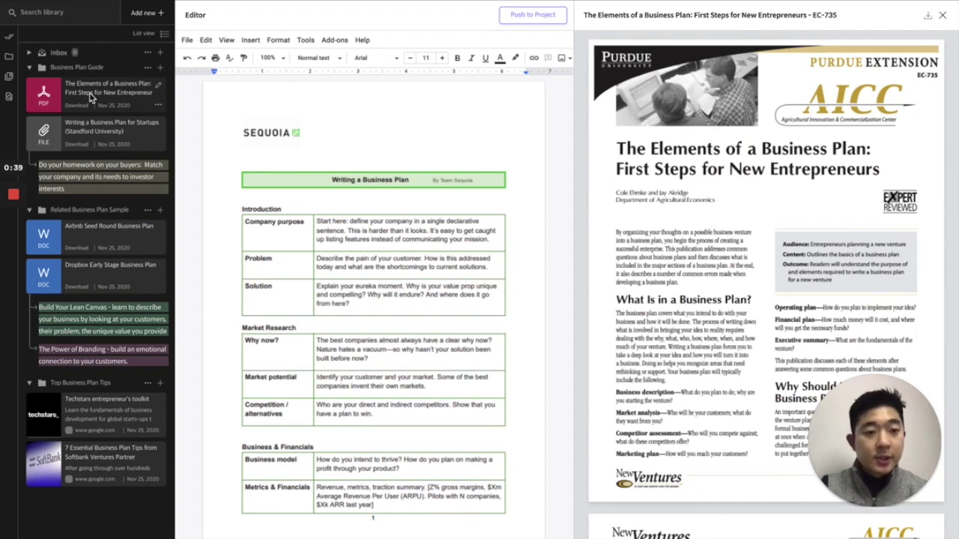
pyautogui.click(79, 412)
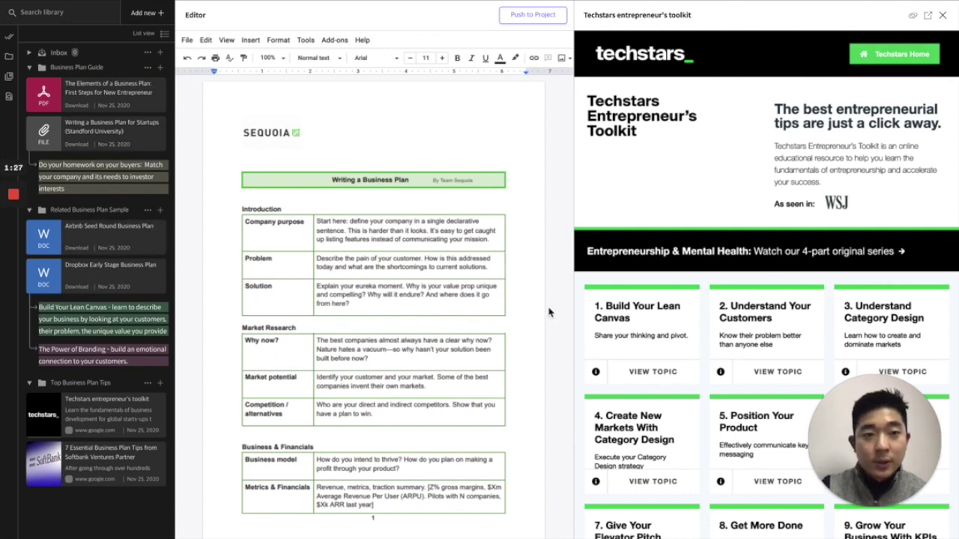
# Step: Switch to the browser, save the article "The 20 Minute Business Plan: Business Model Canvas Made Easy" to the library's Inbox, and return to the editor
pyautogui.press('Right')
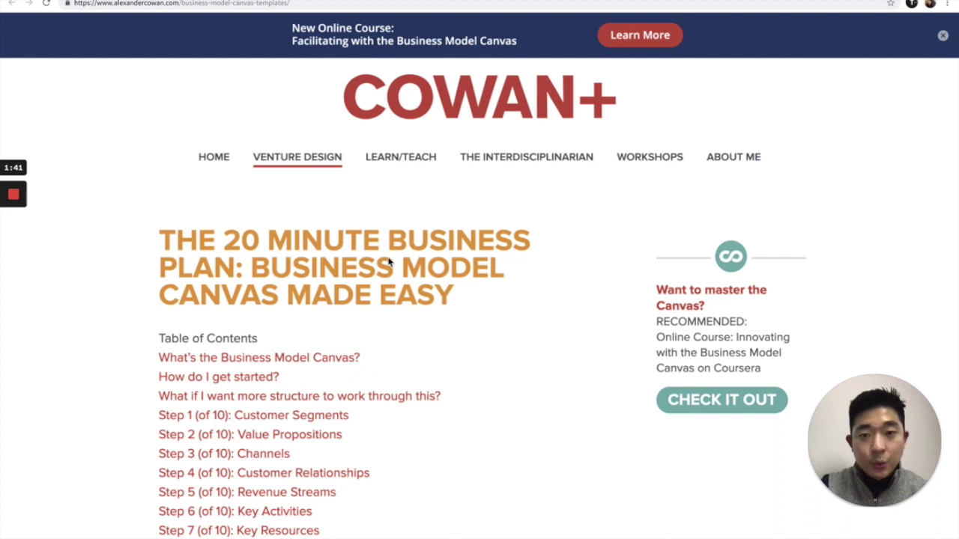
pyautogui.click(912, 4)
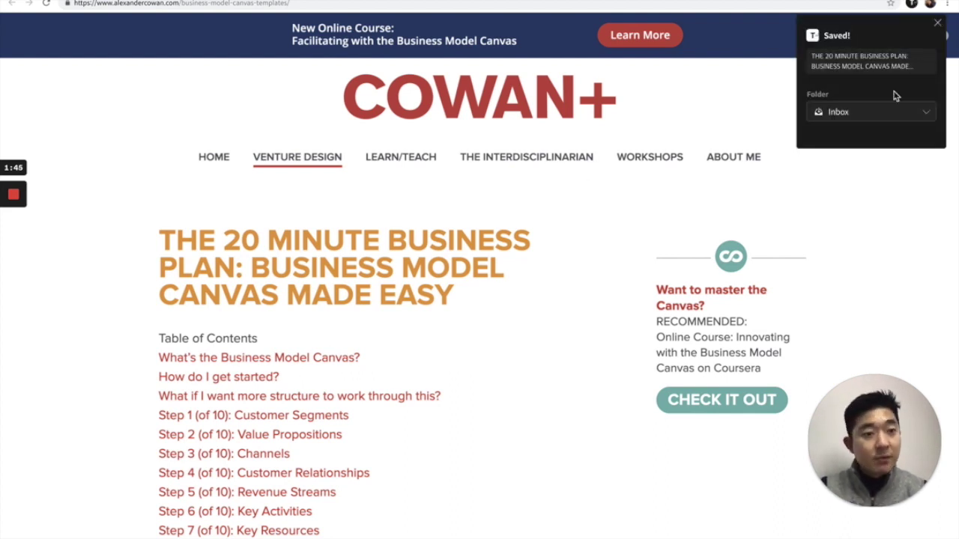
pyautogui.click(926, 119)
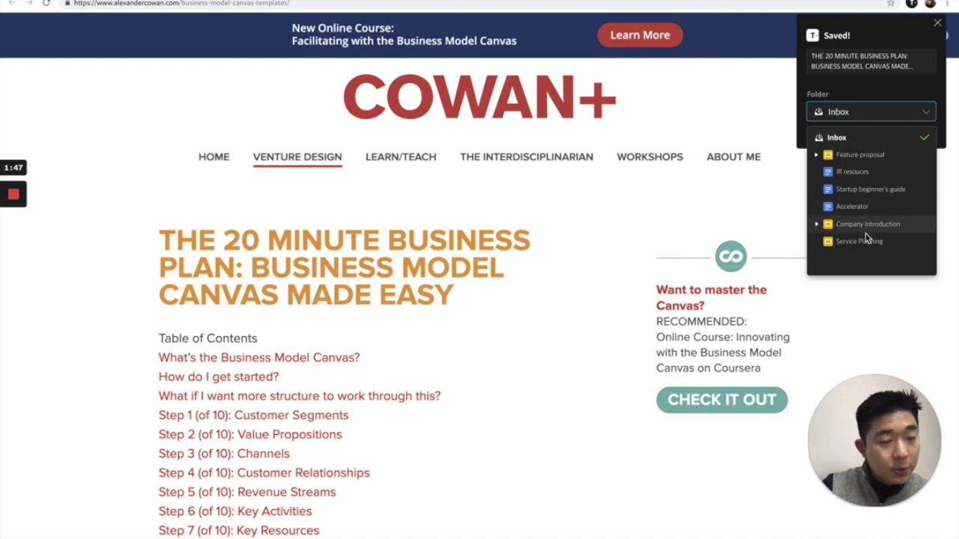
pyautogui.click(854, 155)
pyautogui.press('super+Tab')
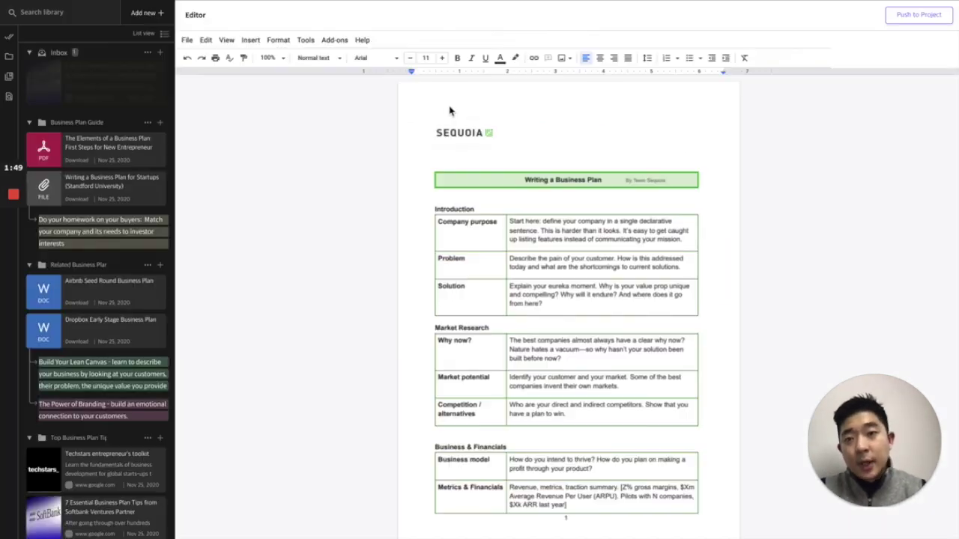
# Step: View the saved 20 Minute Business Plan article from the Inbox beside the document, and close it
pyautogui.click(100, 85)
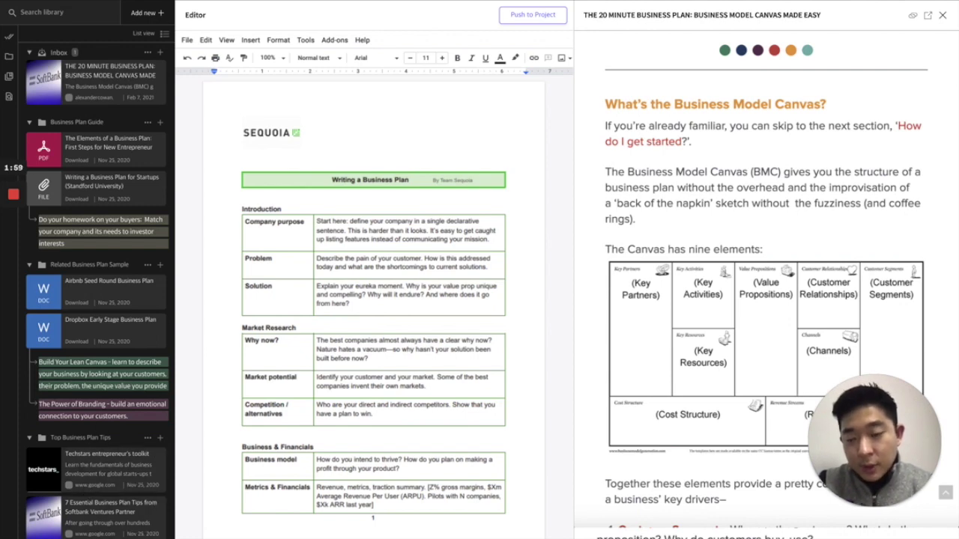
pyautogui.click(942, 15)
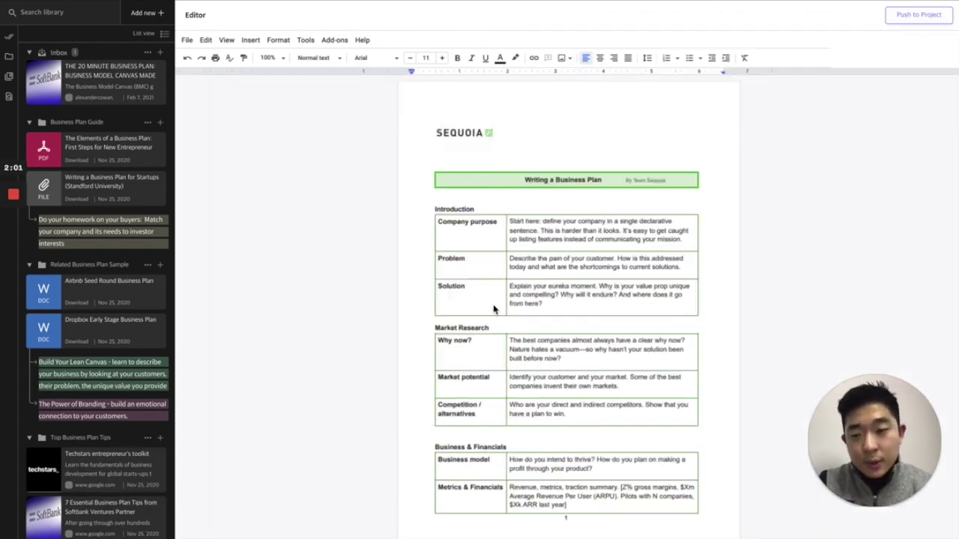
# Step: Open the full library and add the Spotify UX Analysis and Redesign resource to the Top Business Plan Tips folder
pyautogui.click(162, 533)
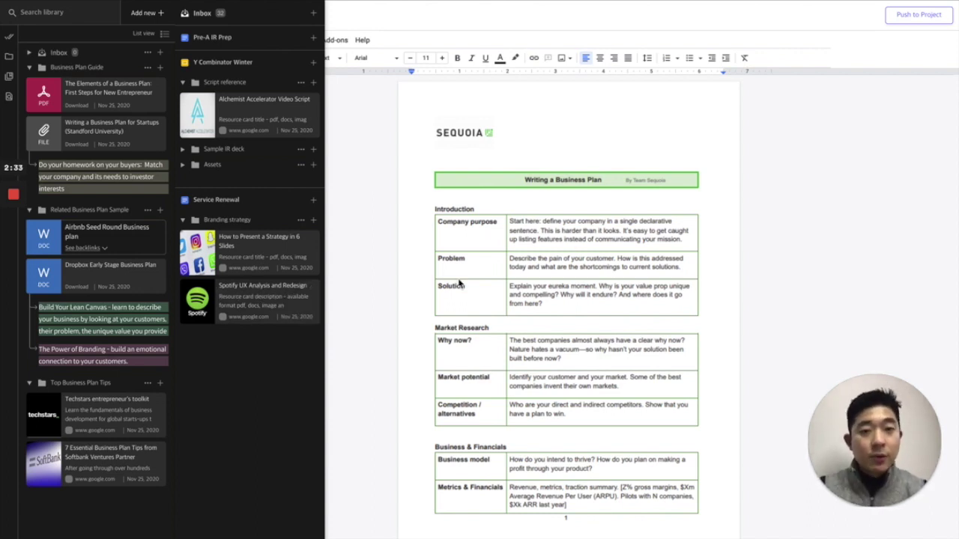
pyautogui.moveTo(253, 296); pyautogui.dragTo(99, 503)
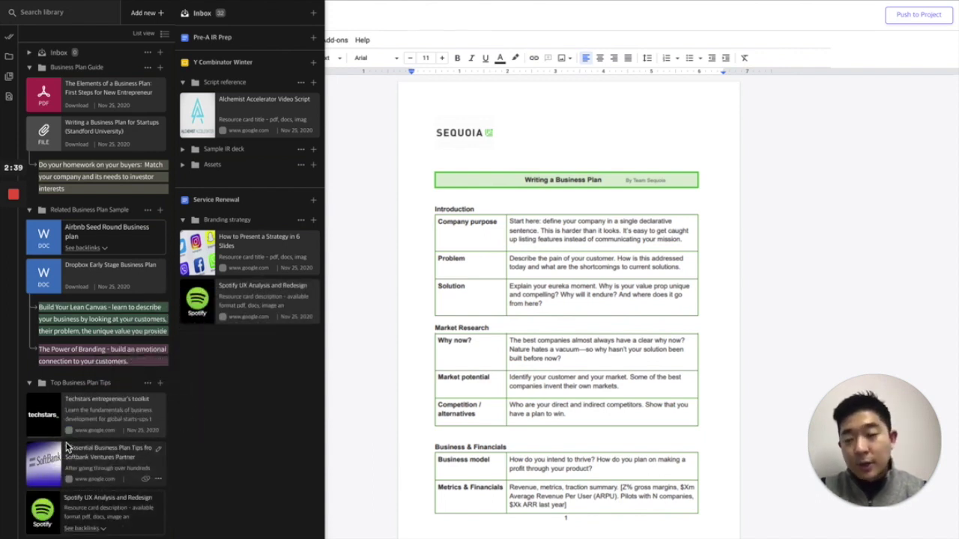
# Step: Show the backlinks of the Spotify UX Analysis and Redesign resource in the Top Business Plan Tips folder
pyautogui.scroll(-1, 94, 500)
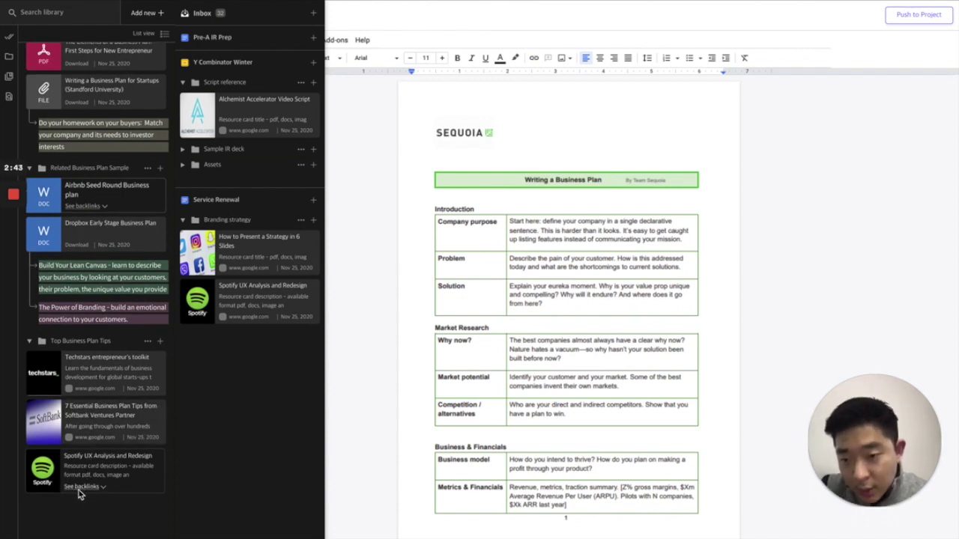
pyautogui.scroll(-1, 85, 493)
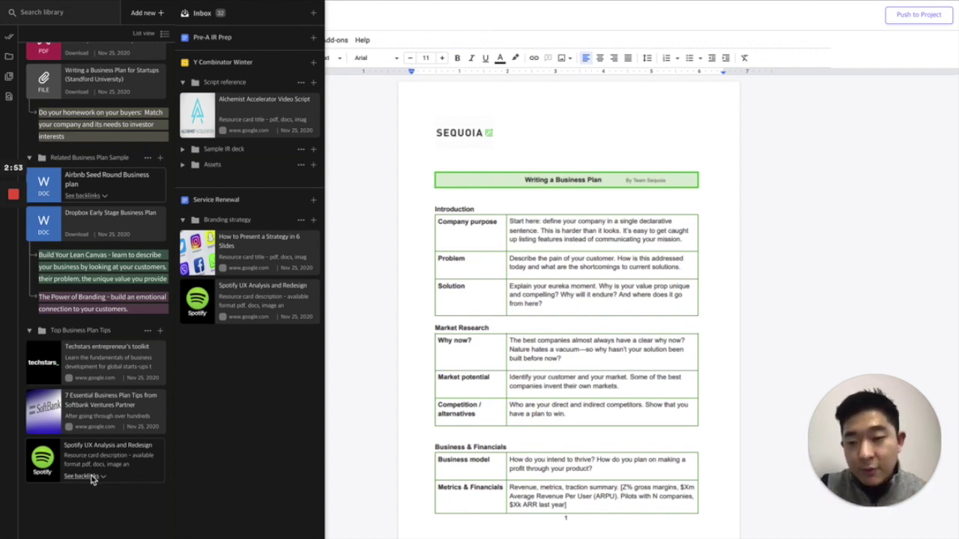
pyautogui.scroll(-1, 90, 480)
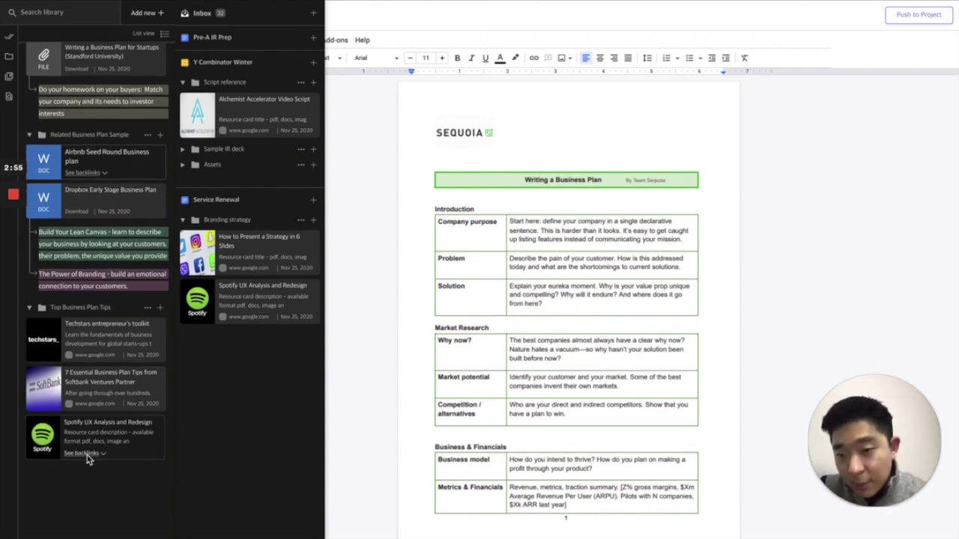
pyautogui.click(88, 454)
pyautogui.scroll(-1, 45, 472)
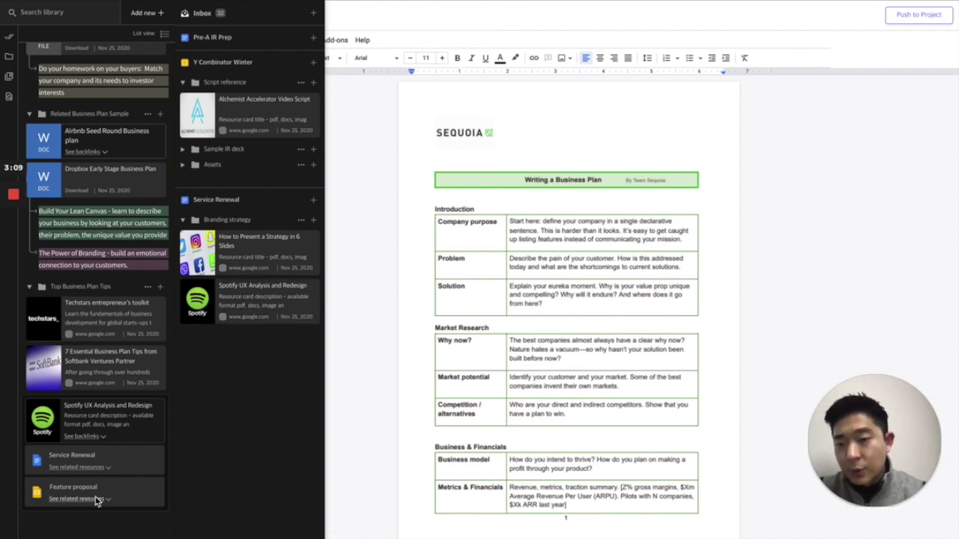
# Step: Expand the related resources of the Feature proposal backlink and preview Monolithic Tree vs. Resource Network beside the document
pyautogui.scroll(-1, 97, 427)
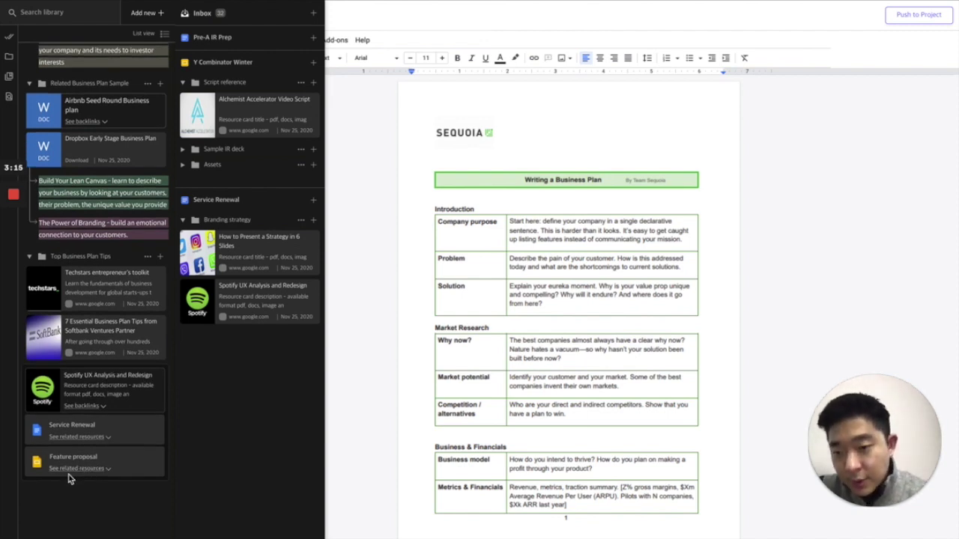
pyautogui.click(59, 470)
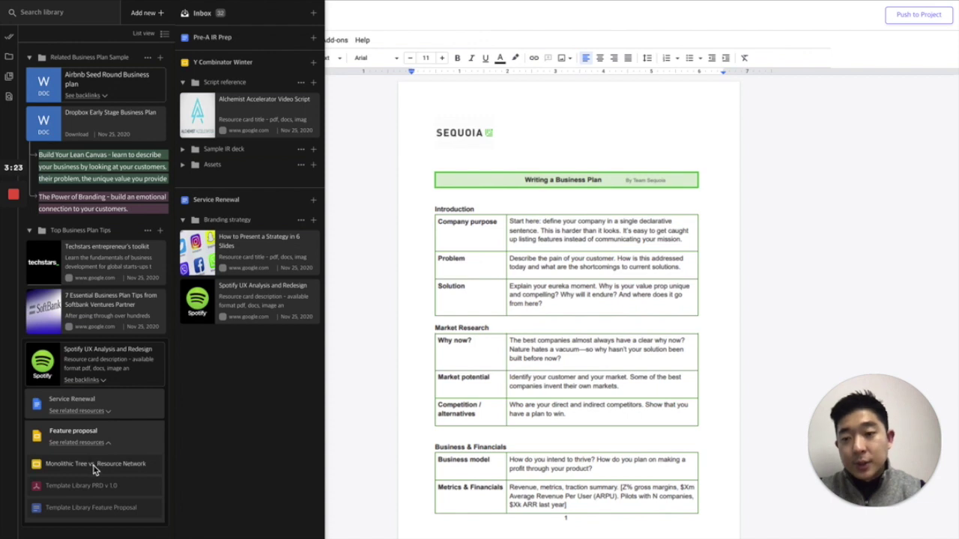
pyautogui.click(94, 466)
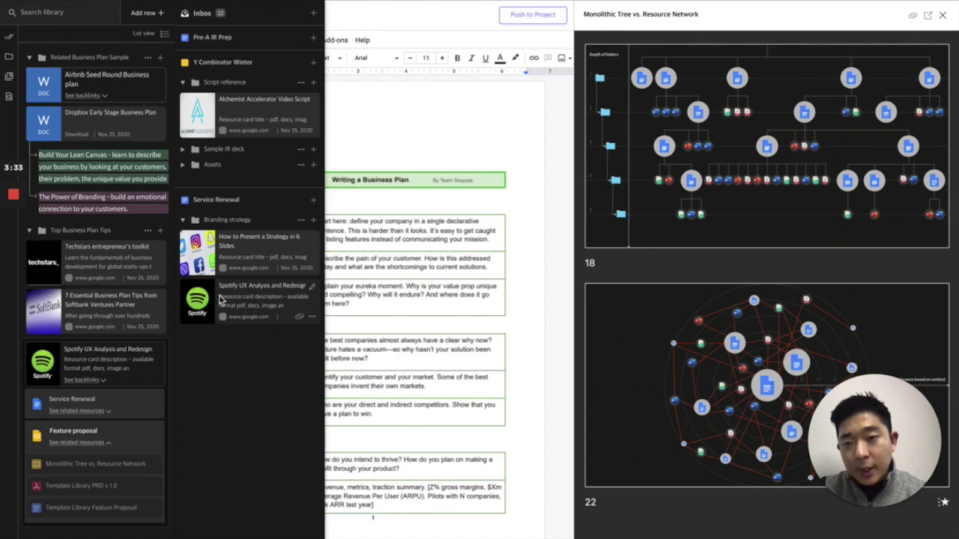
# Step: Add the Y Combinator Winter presentation to the end of the Top Business Plan Tips folder and show its backlinks
pyautogui.scroll(-1, 138, 180)
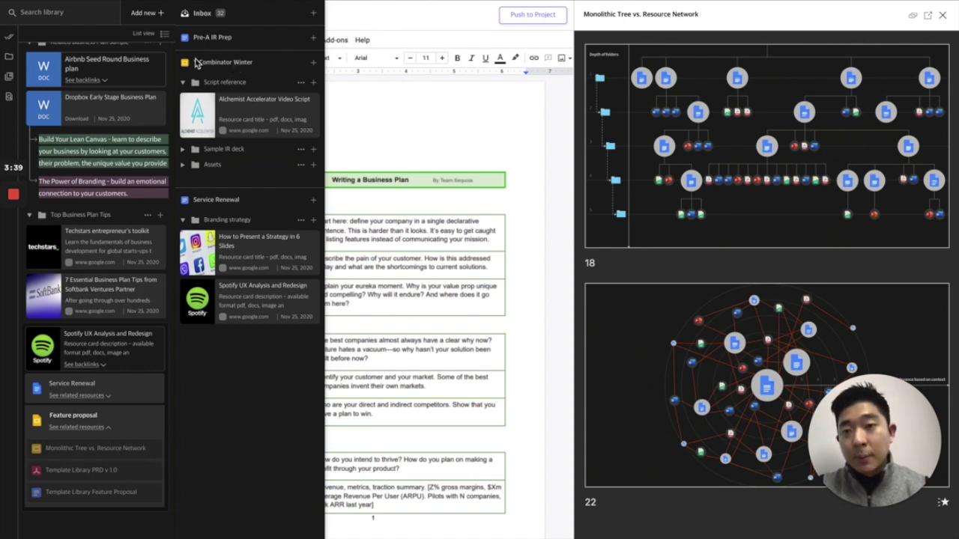
pyautogui.moveTo(214, 63); pyautogui.dragTo(85, 500)
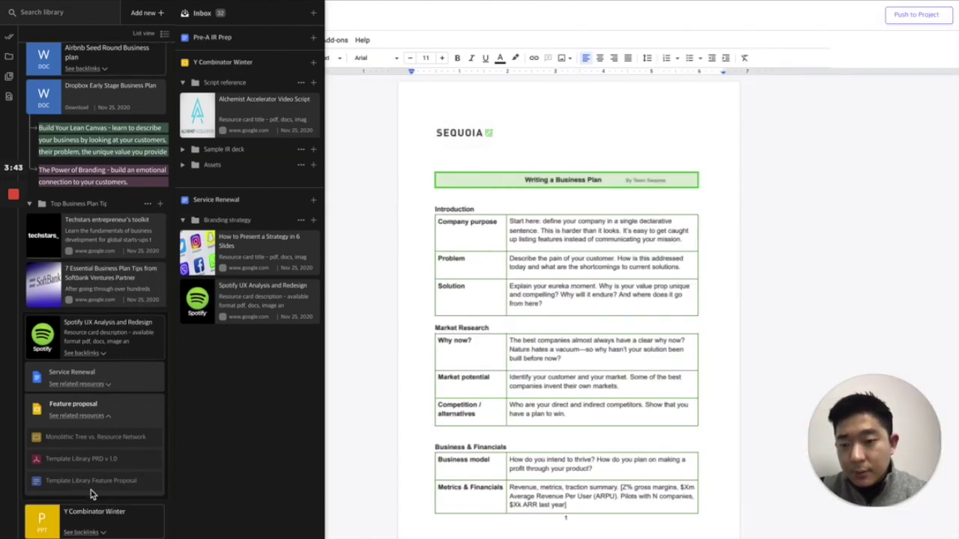
pyautogui.scroll(-1, 93, 496)
pyautogui.click(93, 487)
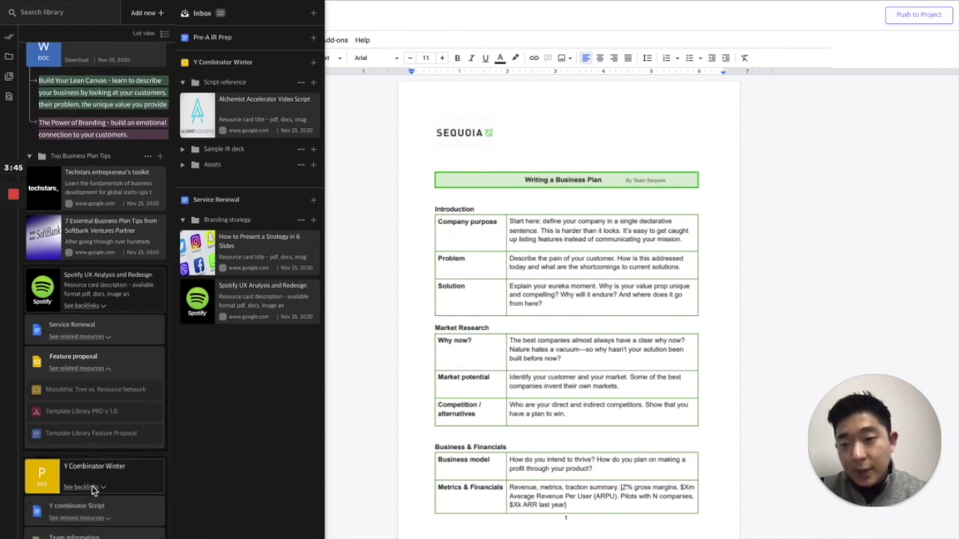
pyautogui.scroll(-1, 94, 486)
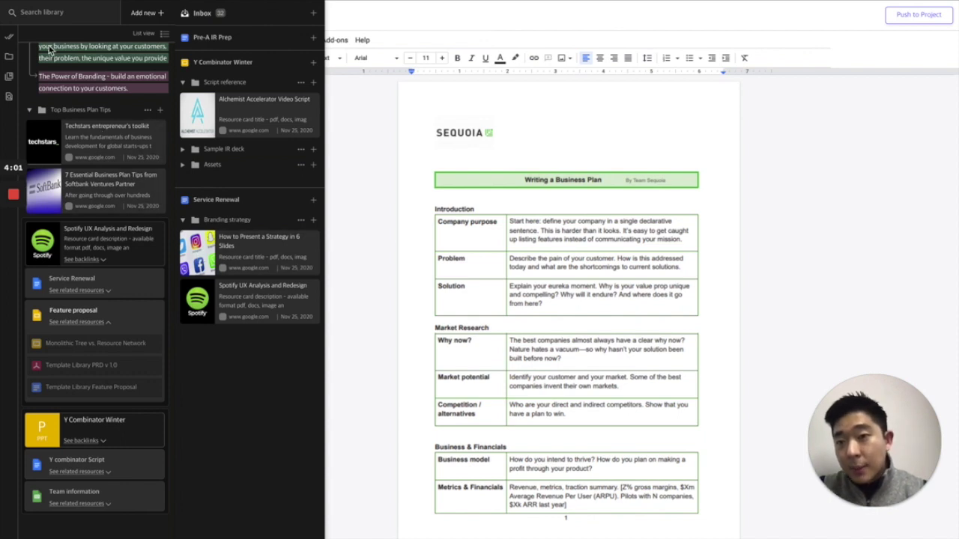
# Step: List the related resources and preview Resource Library V 1.0, Business Plan Template V 1.4 and Product Playbook V 1.2, ending on Resource Library
pyautogui.moveTo(12, 47)
pyautogui.click(35, 78)
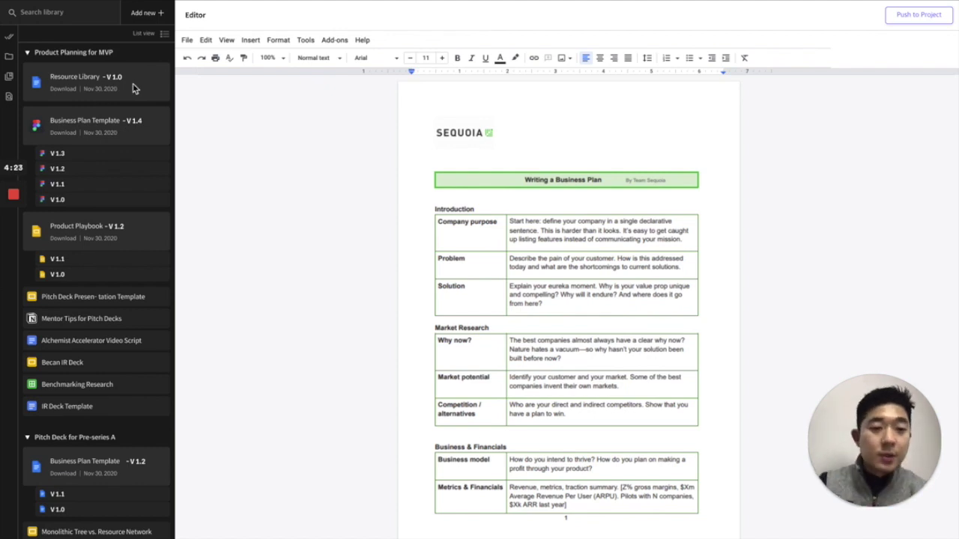
pyautogui.click(78, 82)
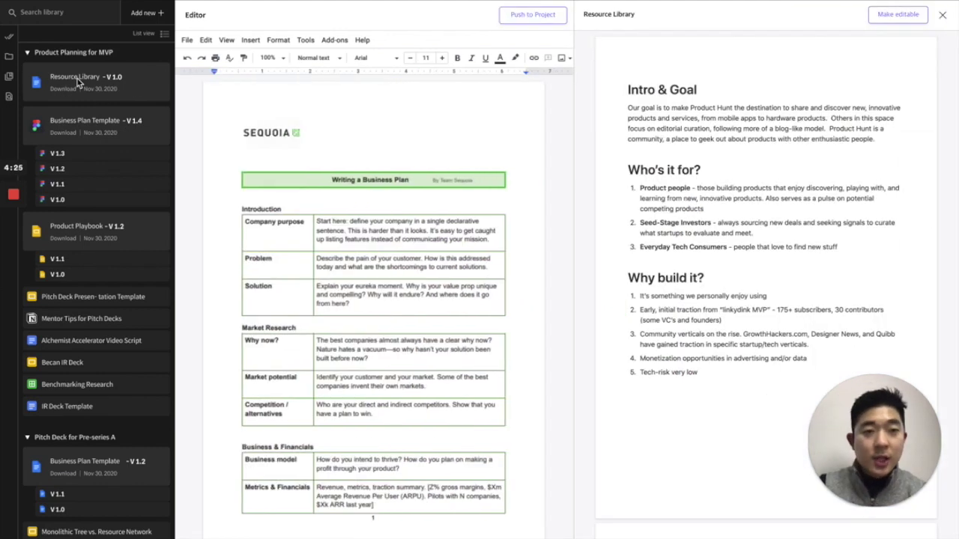
pyautogui.click(72, 123)
pyautogui.click(100, 221)
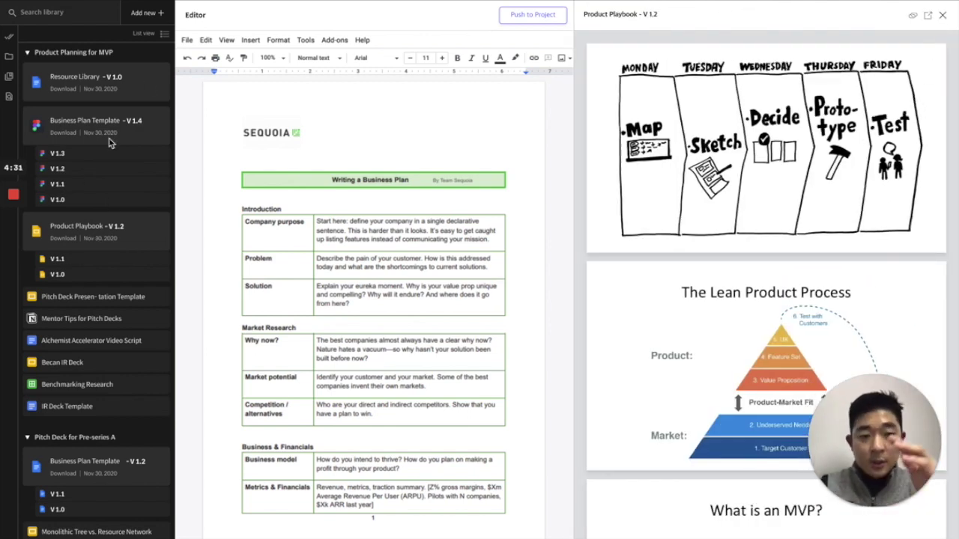
pyautogui.click(109, 81)
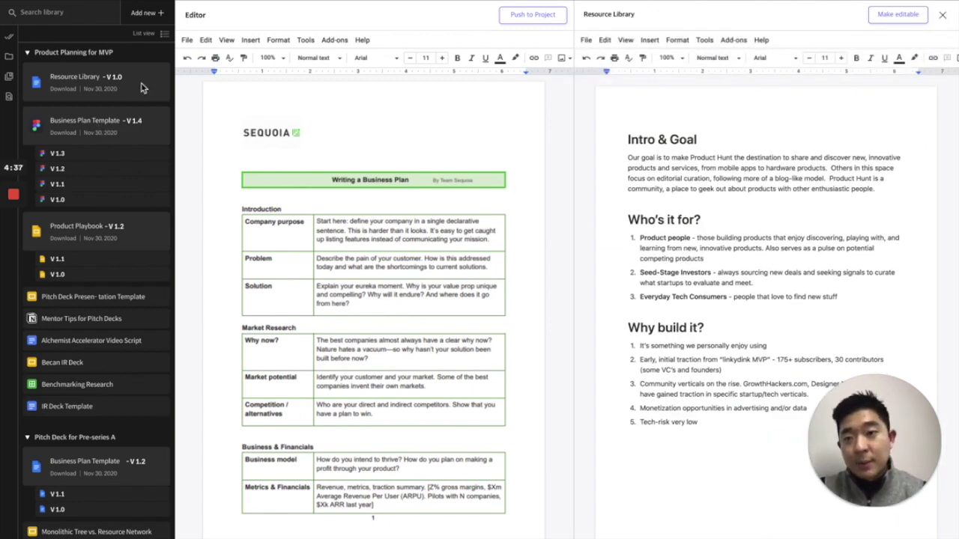
# Step: Search the library for "Business plan"
pyautogui.moveTo(12, 108)
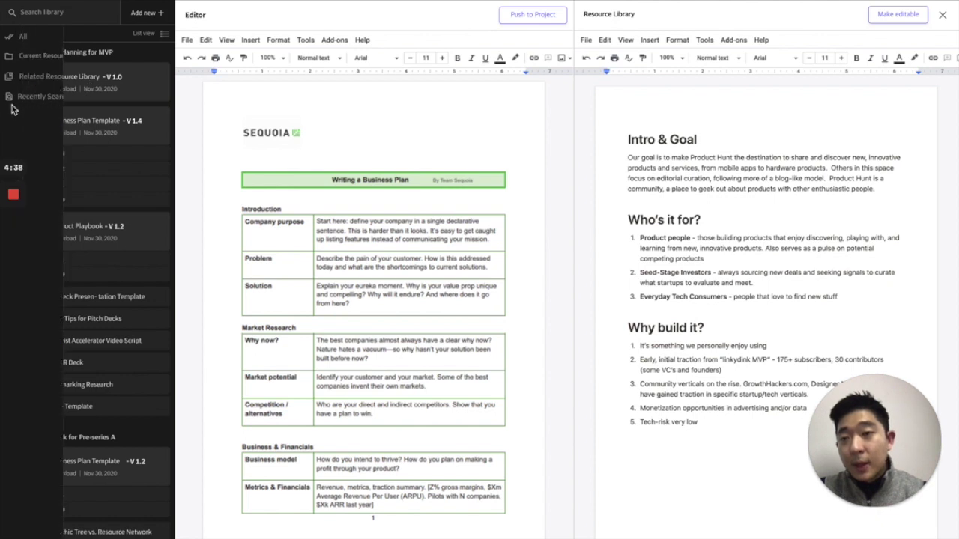
pyautogui.click(65, 17)
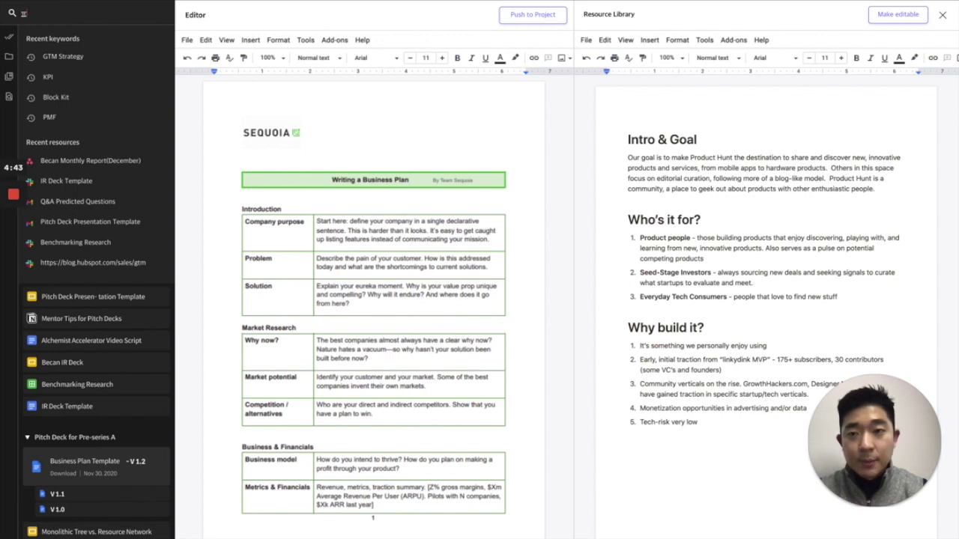
pyautogui.write('Business plan')
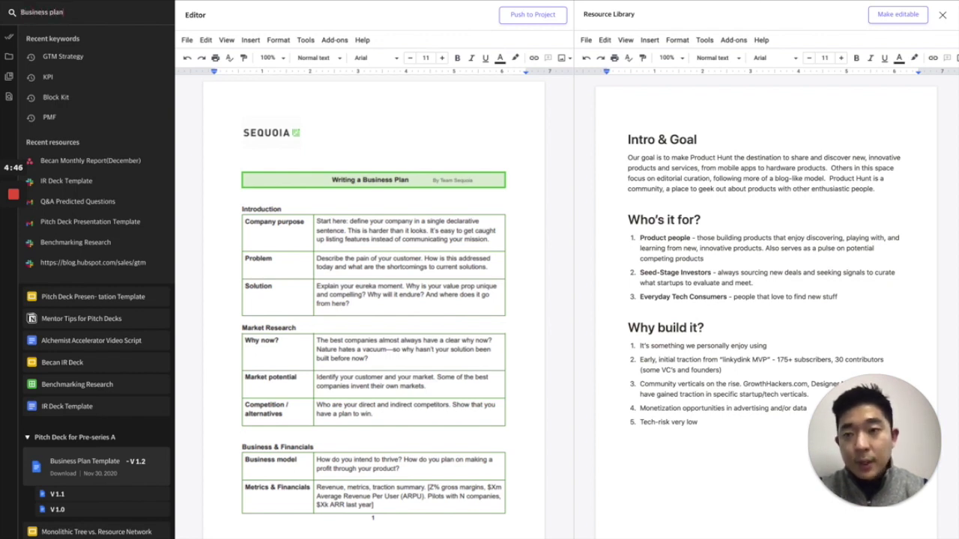
pyautogui.press('Return')
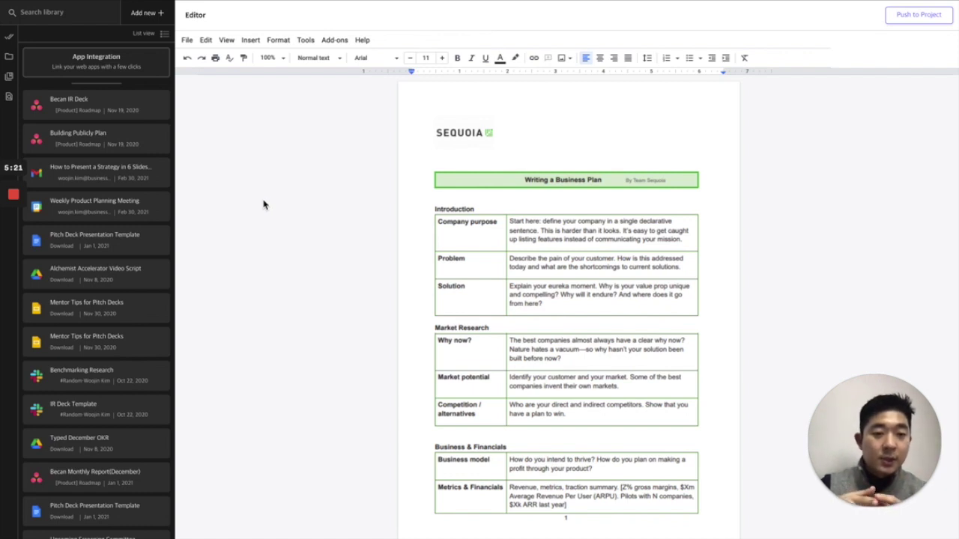
# Step: Open the library's app integrations and connect Notion as a new source
pyautogui.click(123, 65)
pyautogui.scroll(-3, 426, 235)
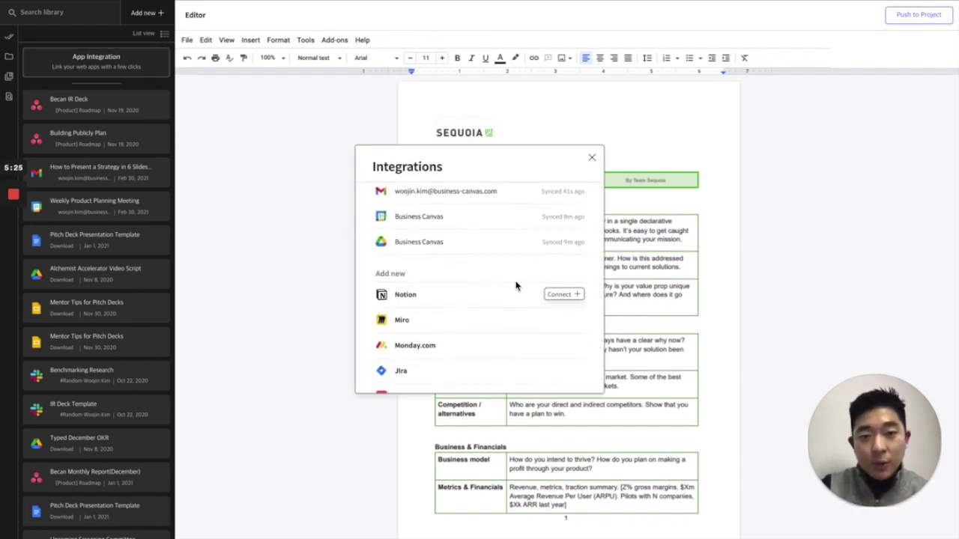
pyautogui.click(575, 298)
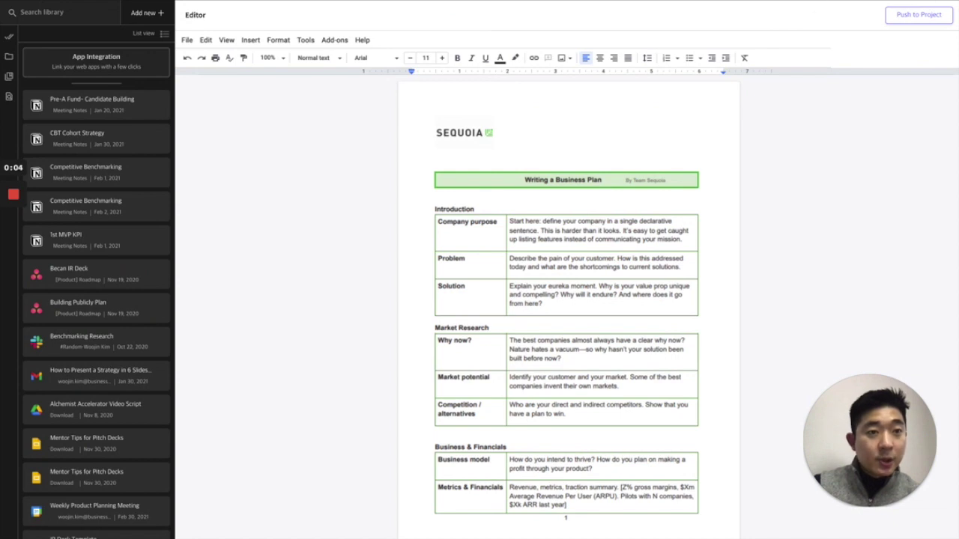
# Step: Show the document's tasks, draft a new task named "New Tadk", and cancel it
pyautogui.press('Right')
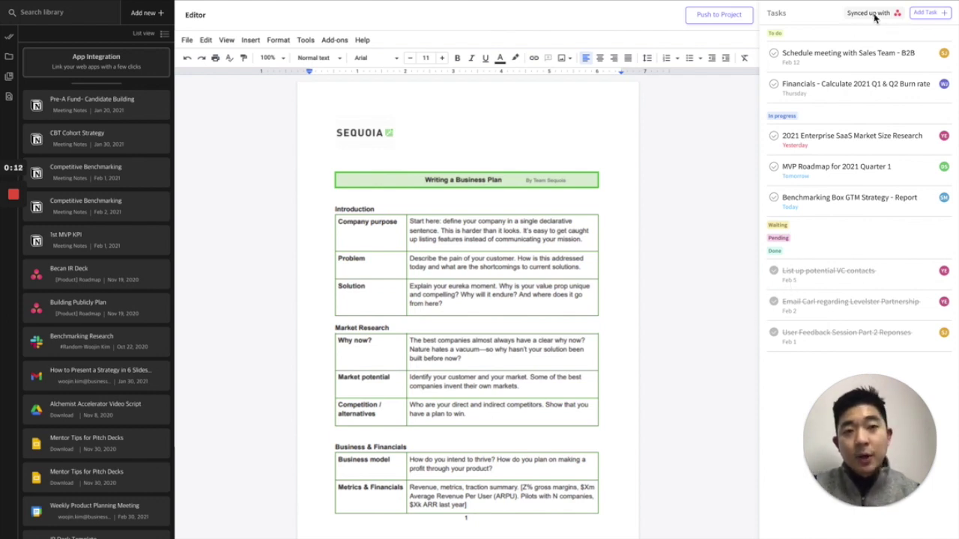
pyautogui.click(927, 14)
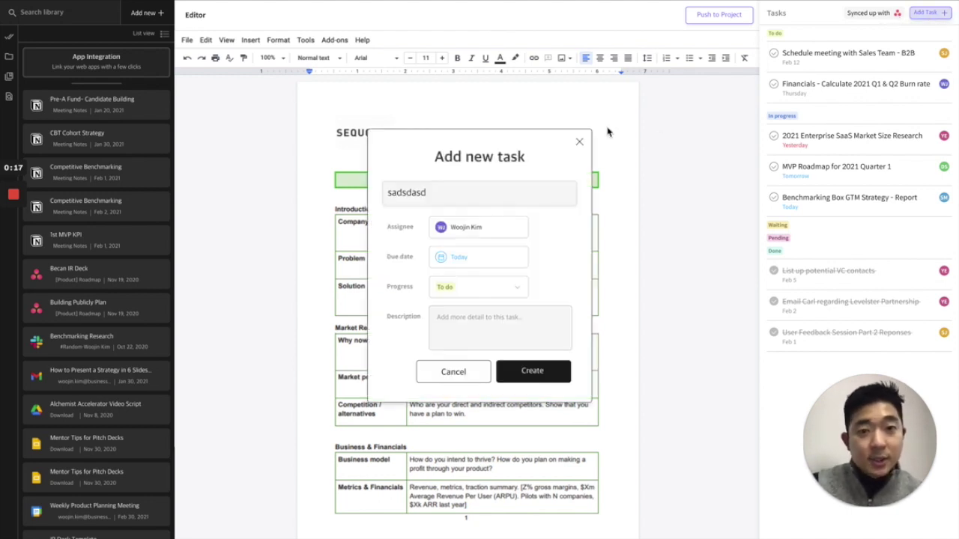
pyautogui.doubleClick(465, 187)
pyautogui.write('New Tadk')
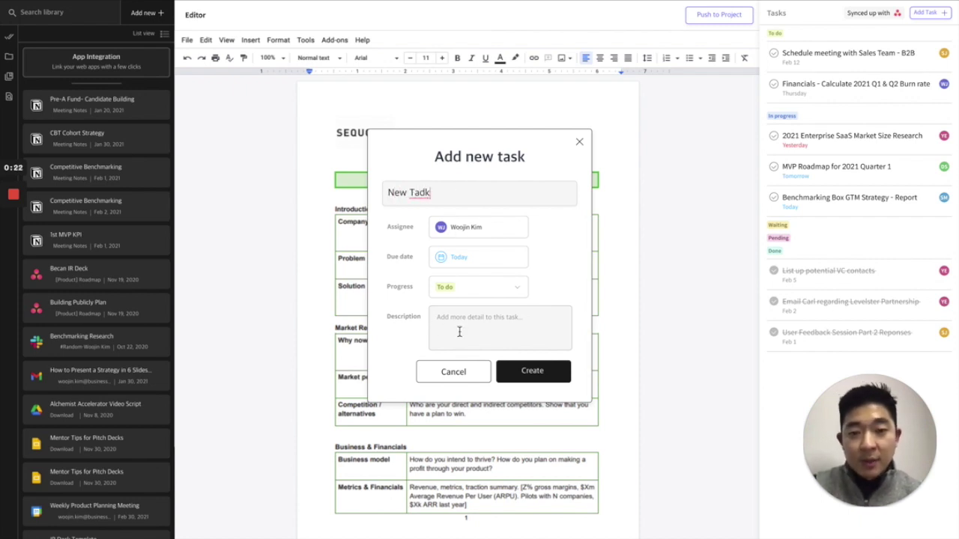
pyautogui.click(453, 372)
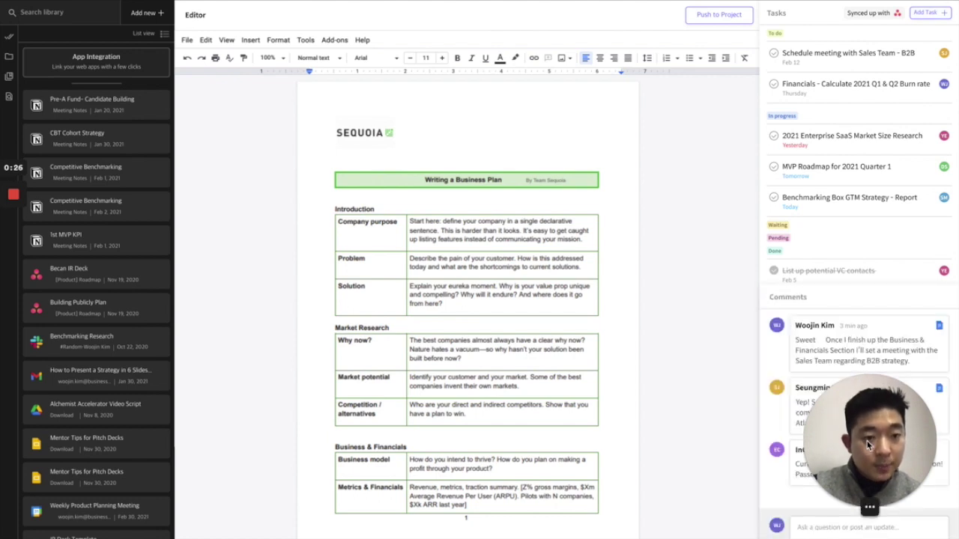
# Step: Write the comment "LGTM!" in the document's comments
pyautogui.click(831, 528)
pyautogui.write('LGTM!')
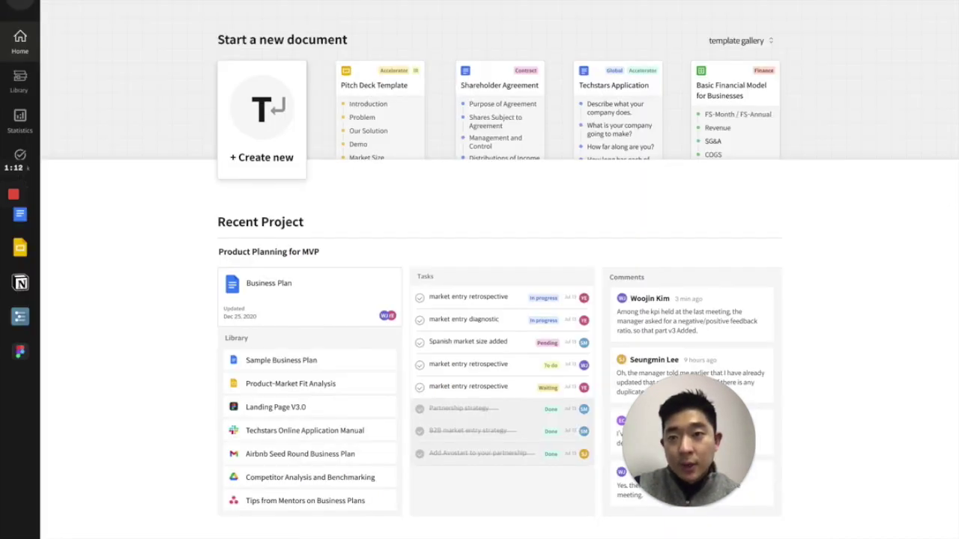
# Step: Examine the home dashboard's recent project and the Product Planning for MVP timeline, including its tasks, comments, linked document versions and related resources
pyautogui.scroll(-2, 359, 353)
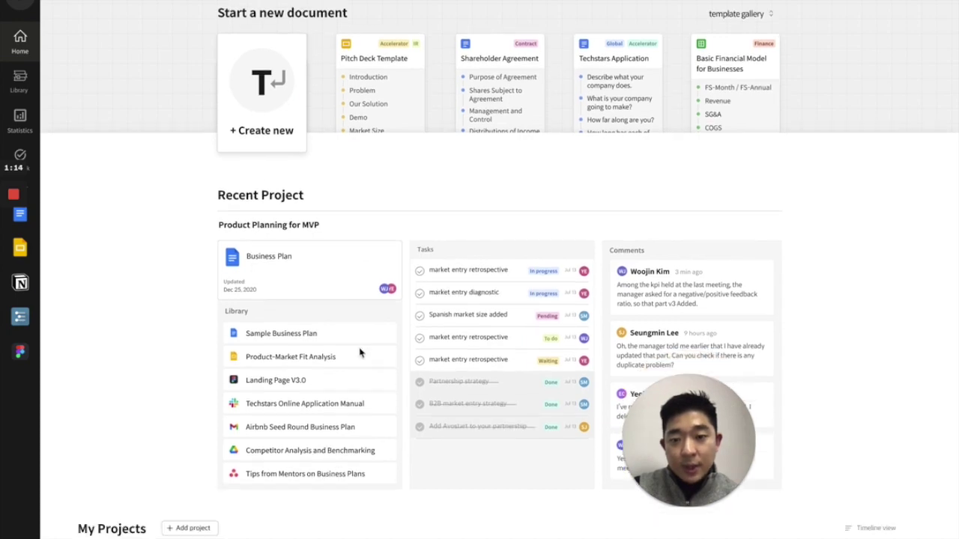
pyautogui.scroll(-1, 185, 406)
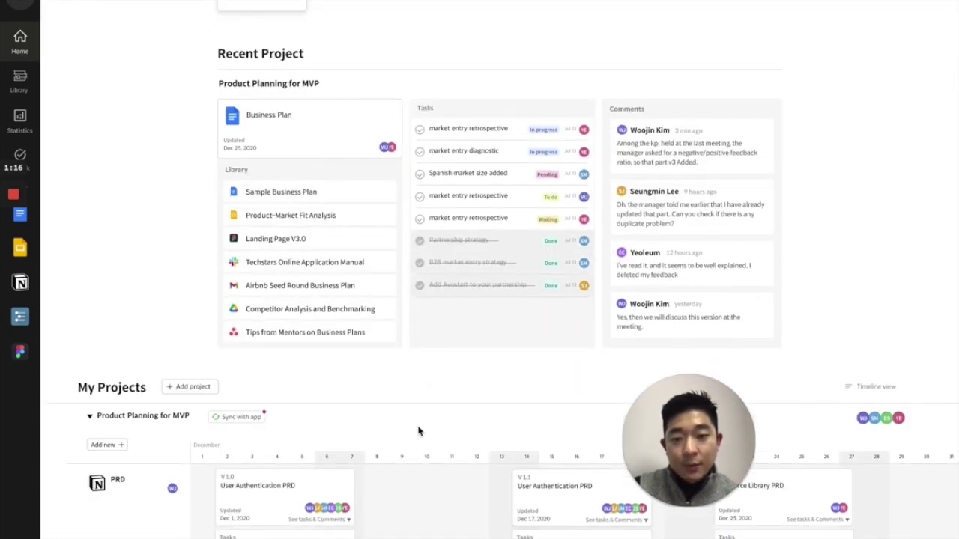
pyautogui.scroll(-3, 418, 431)
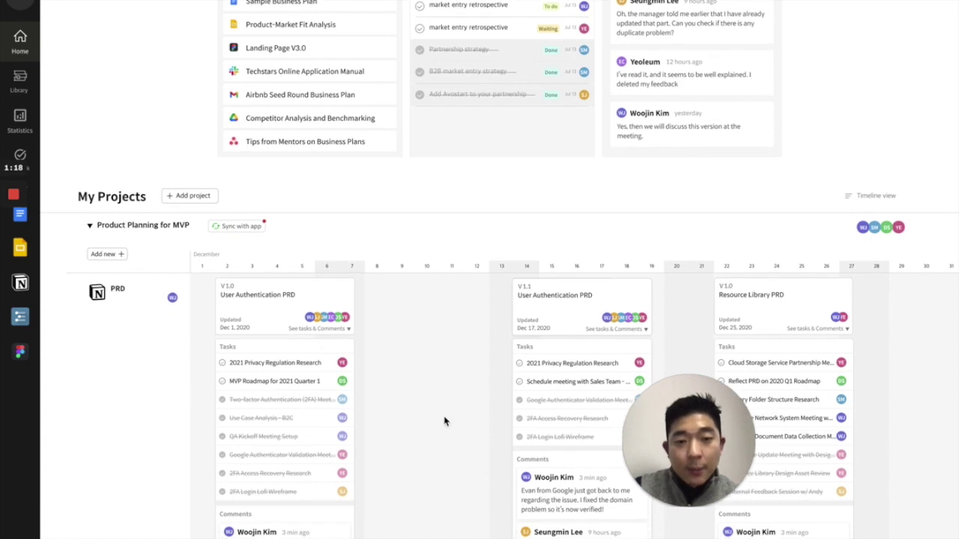
pyautogui.scroll(-2, 444, 421)
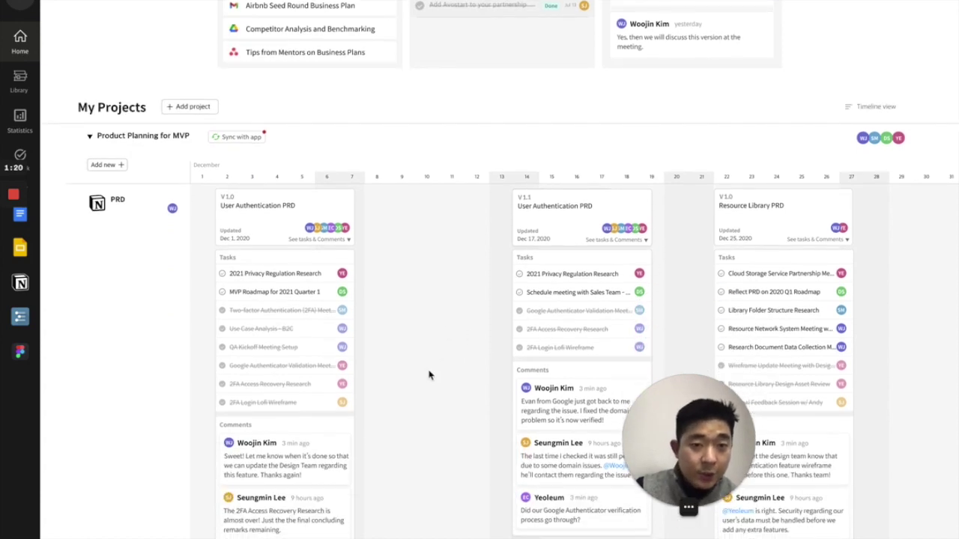
pyautogui.scroll(-1, 428, 375)
pyautogui.scroll(-4, 428, 375)
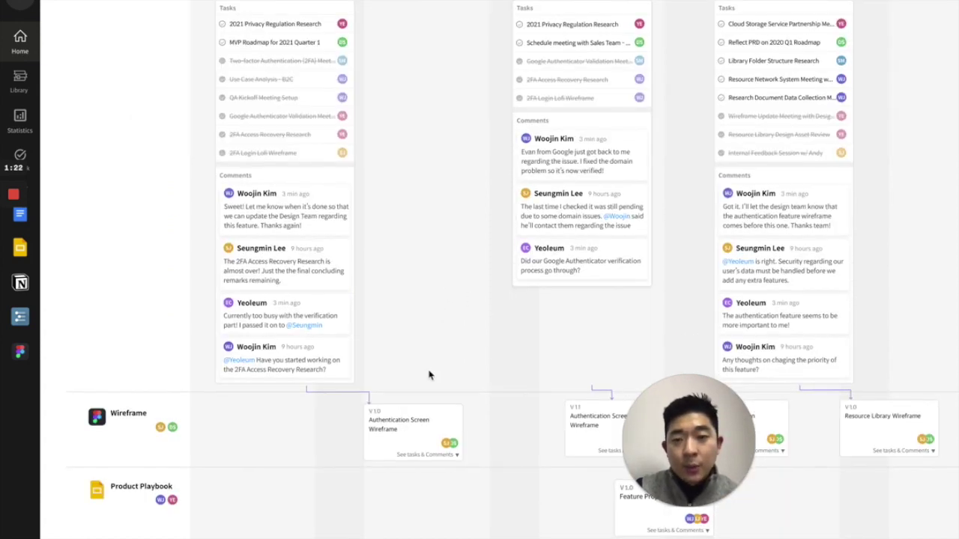
pyautogui.scroll(-2, 429, 374)
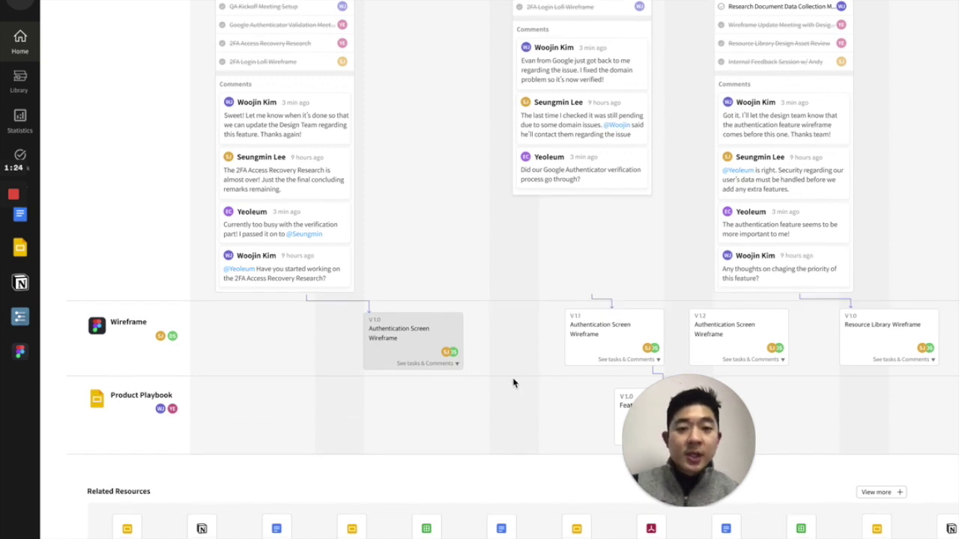
pyautogui.scroll(-1, 514, 383)
pyautogui.scroll(-2, 525, 342)
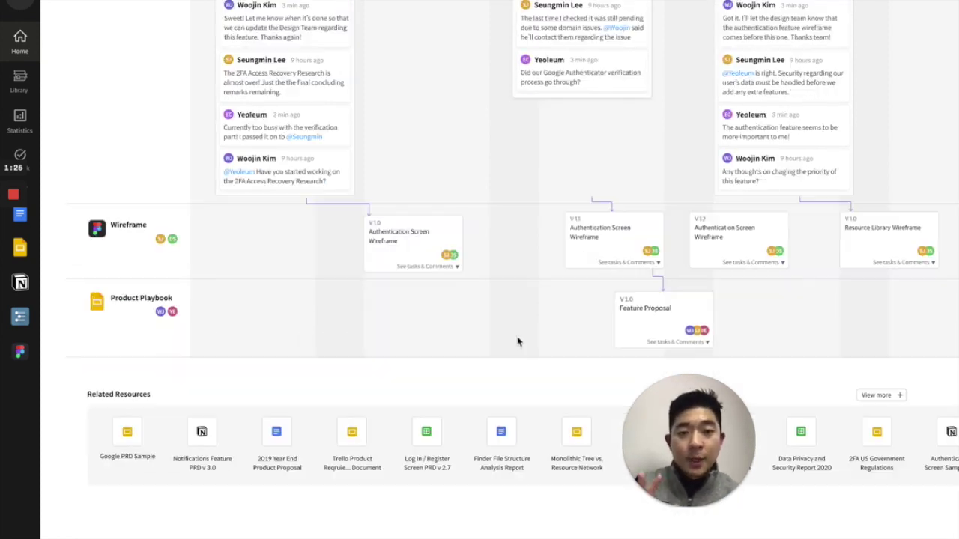
pyautogui.scroll(-1, 524, 284)
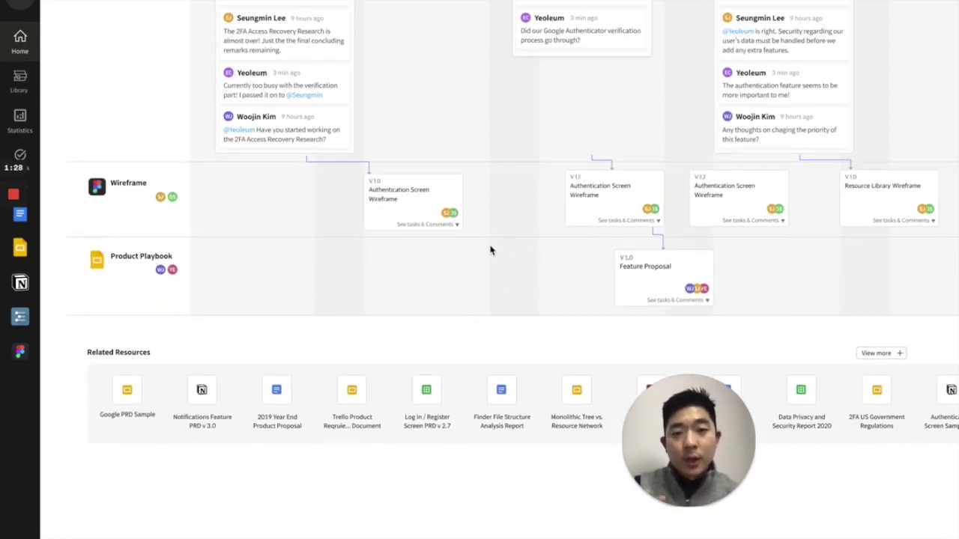
pyautogui.scroll(-2, 506, 236)
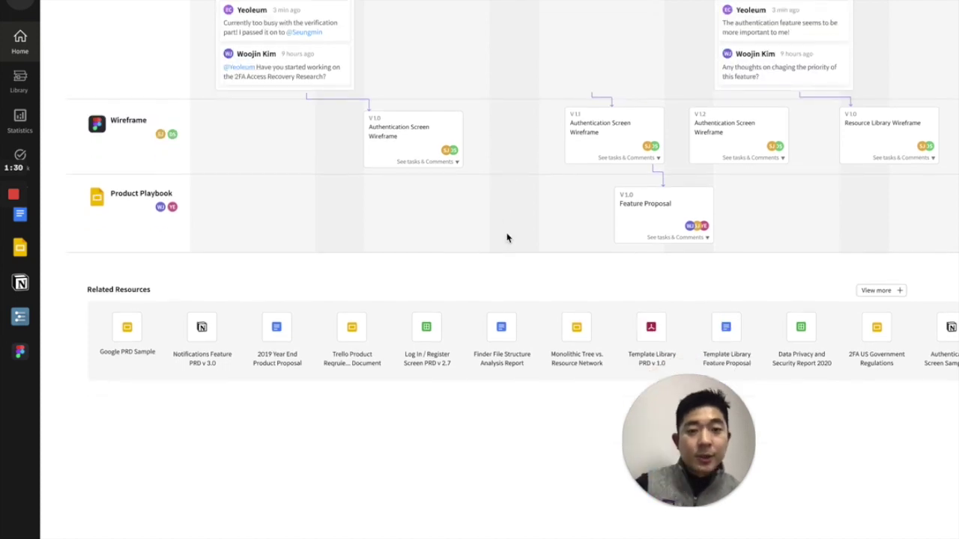
pyautogui.scroll(-1, 486, 197)
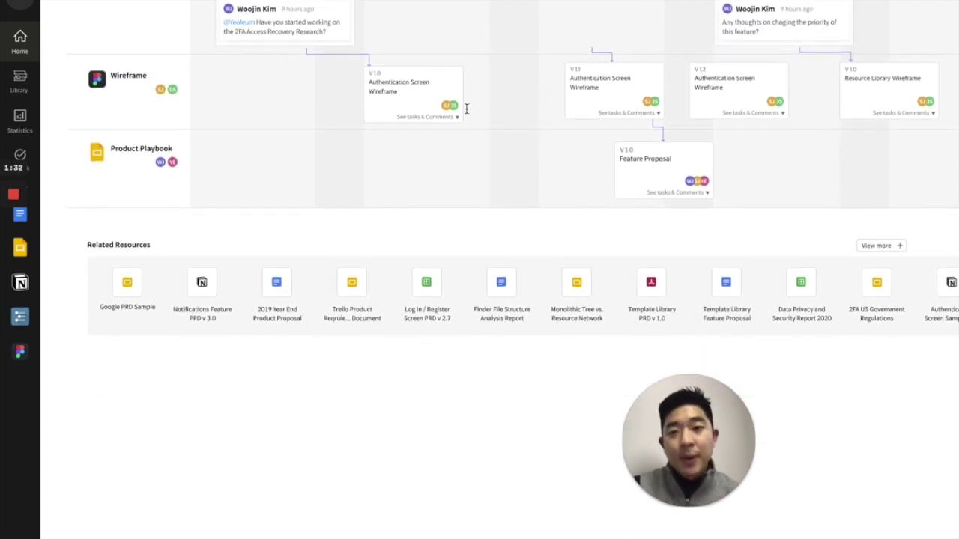
pyautogui.scroll(1, 450, 120)
pyautogui.scroll(2, 405, 120)
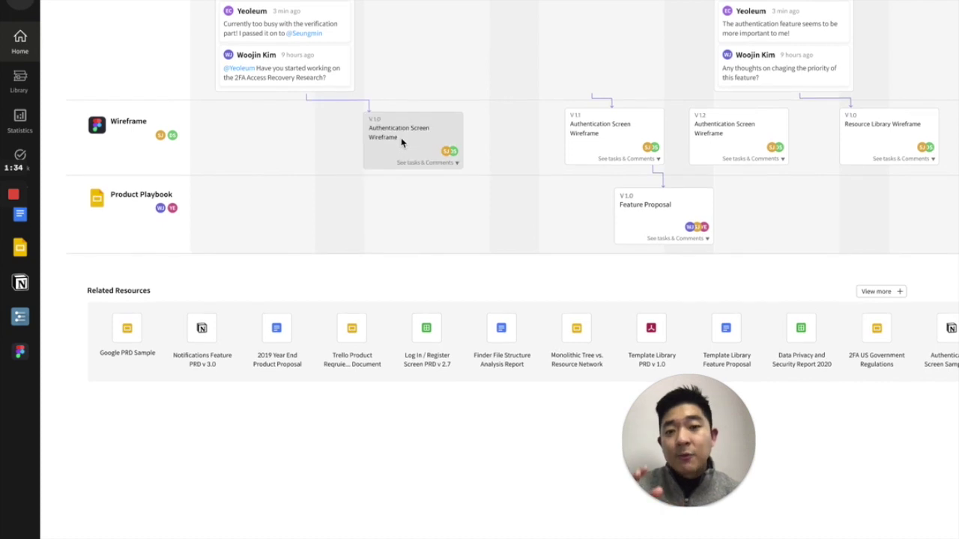
pyautogui.scroll(1, 397, 195)
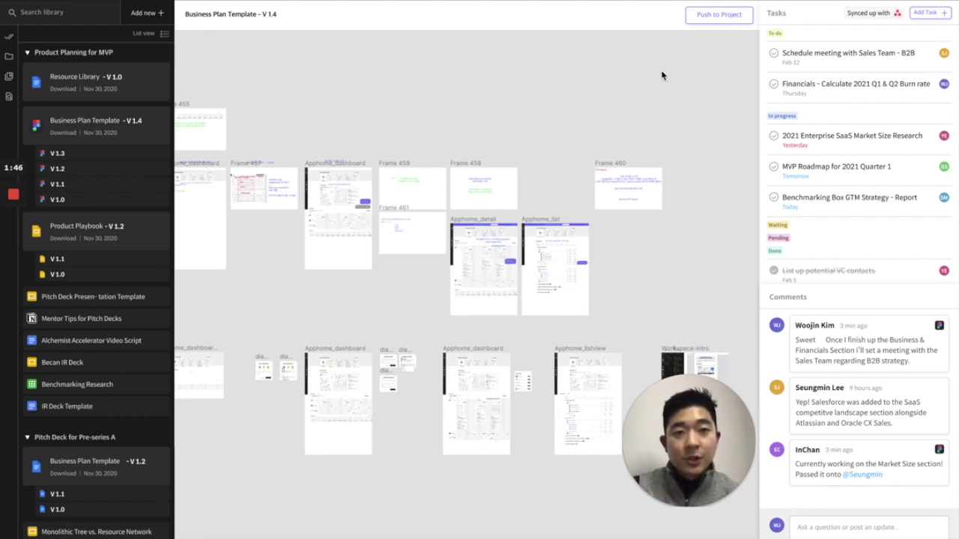
# Step: Push the Business Plan Template document to the project as a new version named "v 2.7"
pyautogui.click(717, 14)
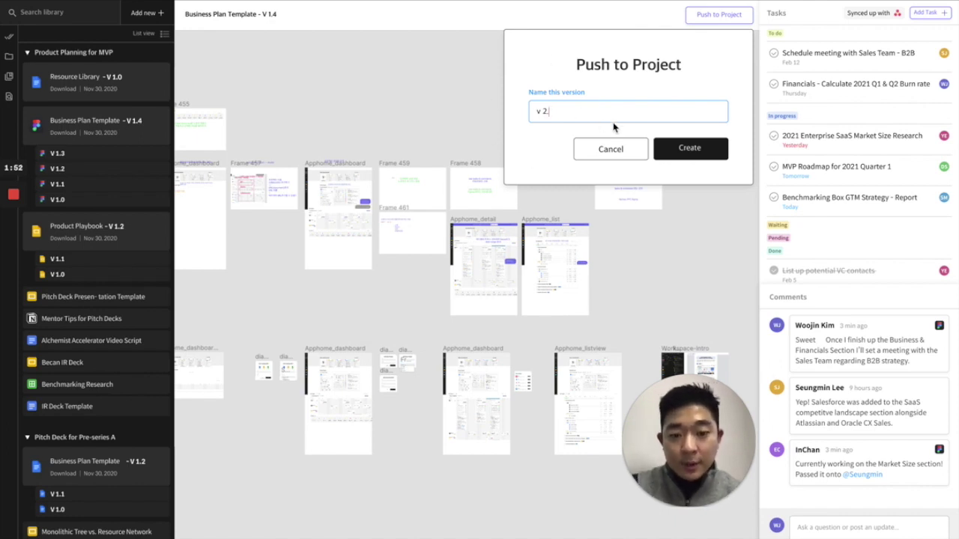
pyautogui.write('7')
pyautogui.click(693, 150)
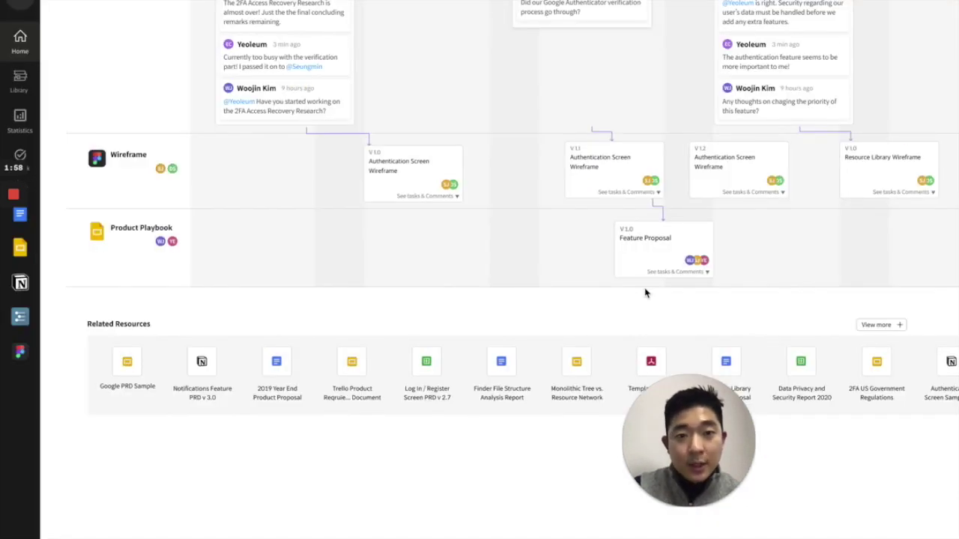
# Step: Review the home dashboard from the related resources and MVP timeline back up to the recent project and new-document templates
pyautogui.scroll(1, 528, 186)
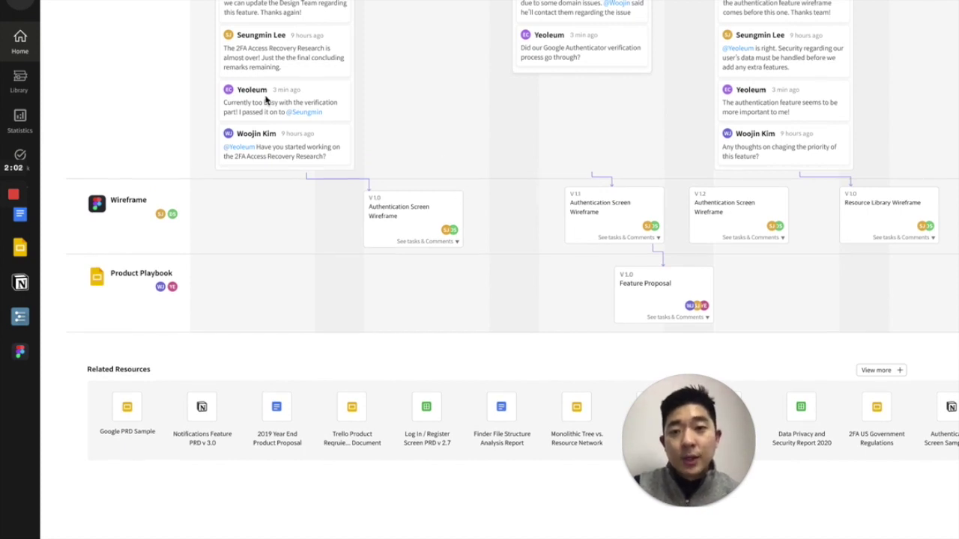
pyautogui.scroll(1, 490, 128)
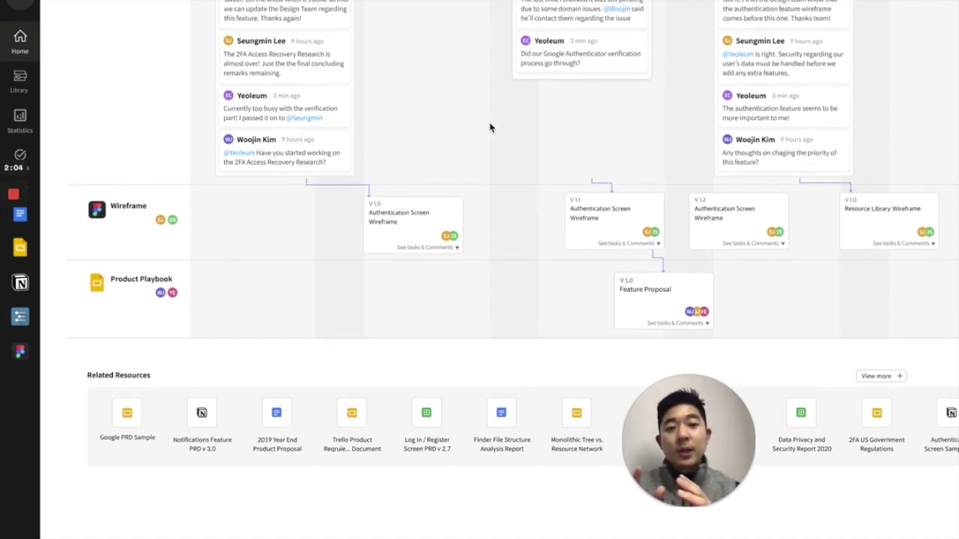
pyautogui.scroll(1, 489, 128)
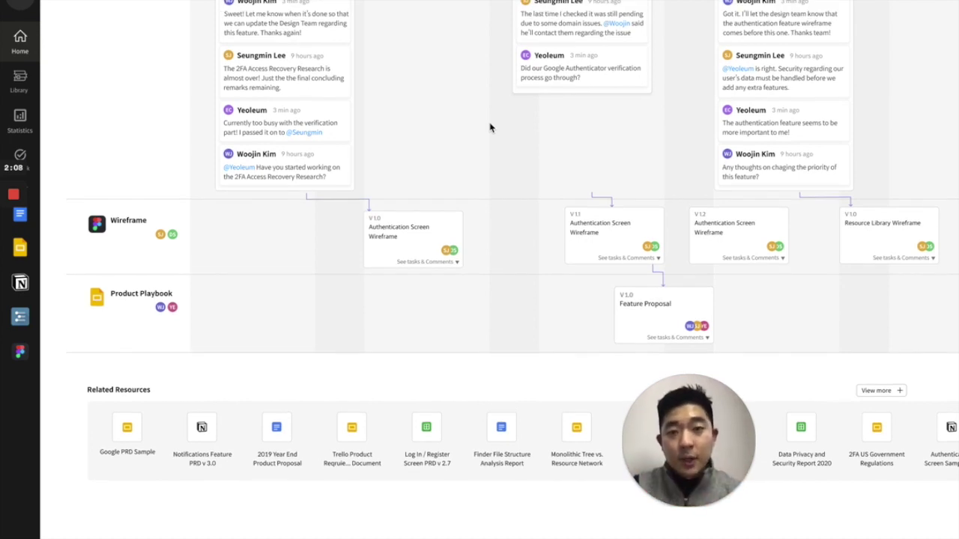
pyautogui.scroll(2, 499, 164)
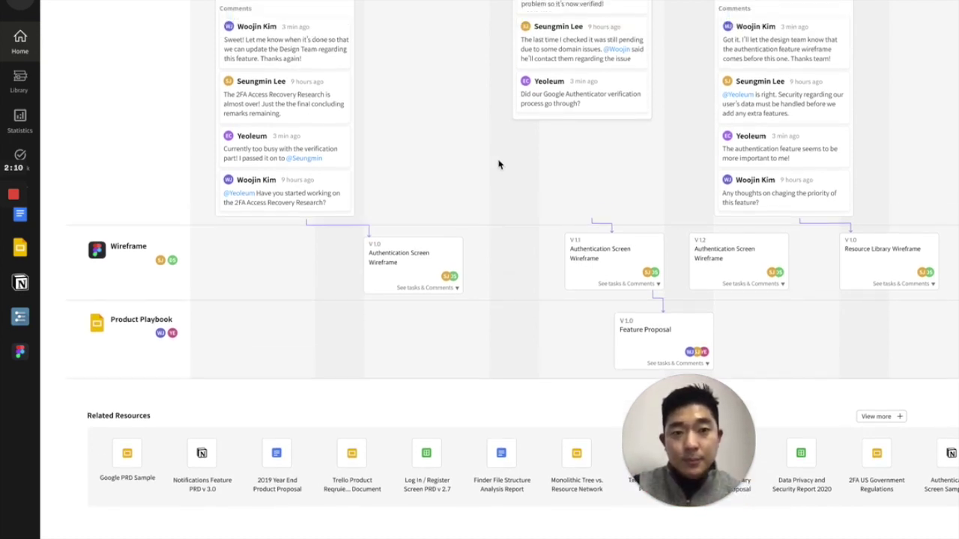
pyautogui.scroll(7, 498, 164)
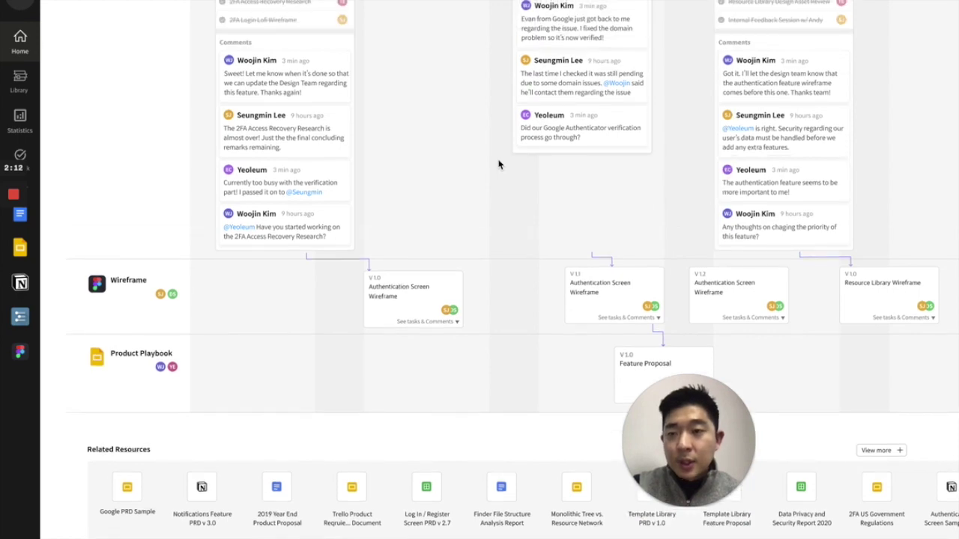
pyautogui.scroll(11, 499, 164)
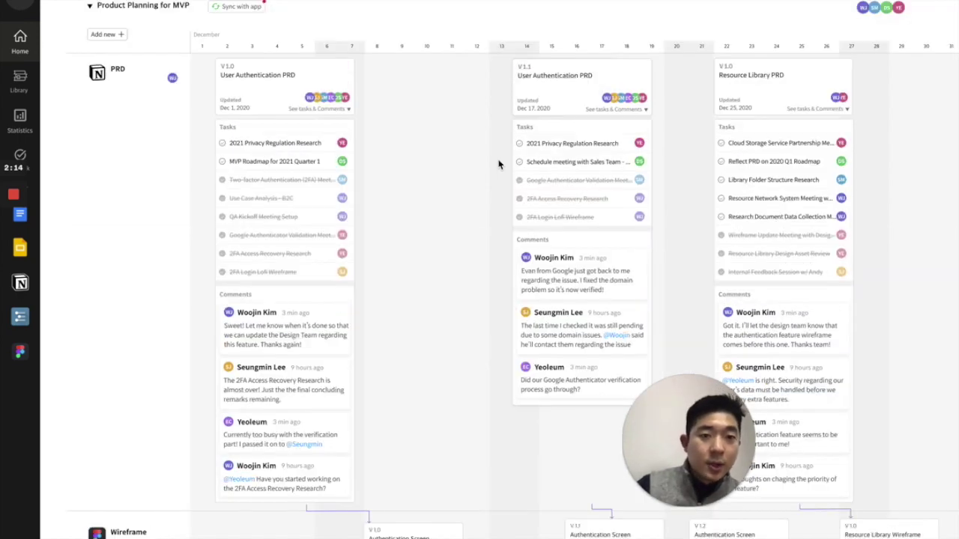
pyautogui.scroll(7, 499, 164)
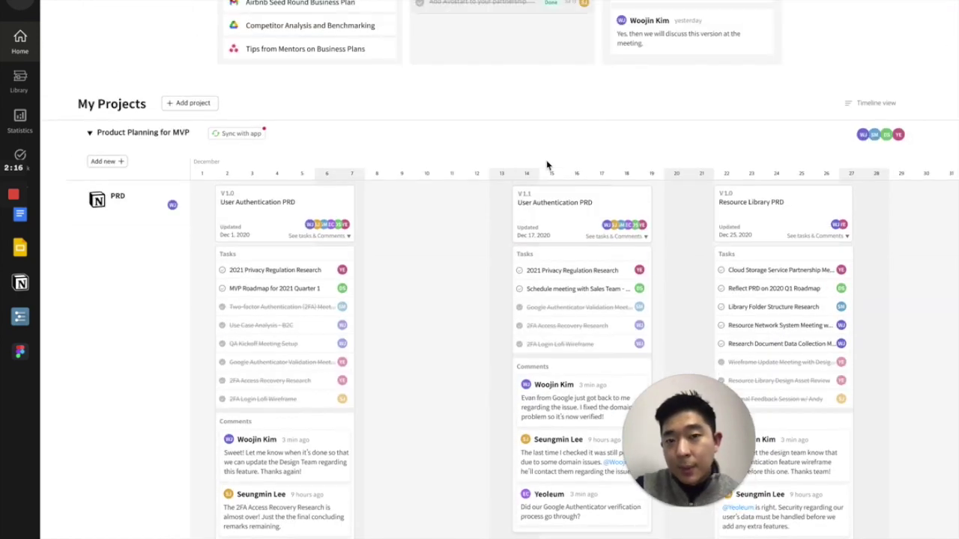
pyautogui.scroll(20, 783, 172)
pyautogui.scroll(7, 785, 193)
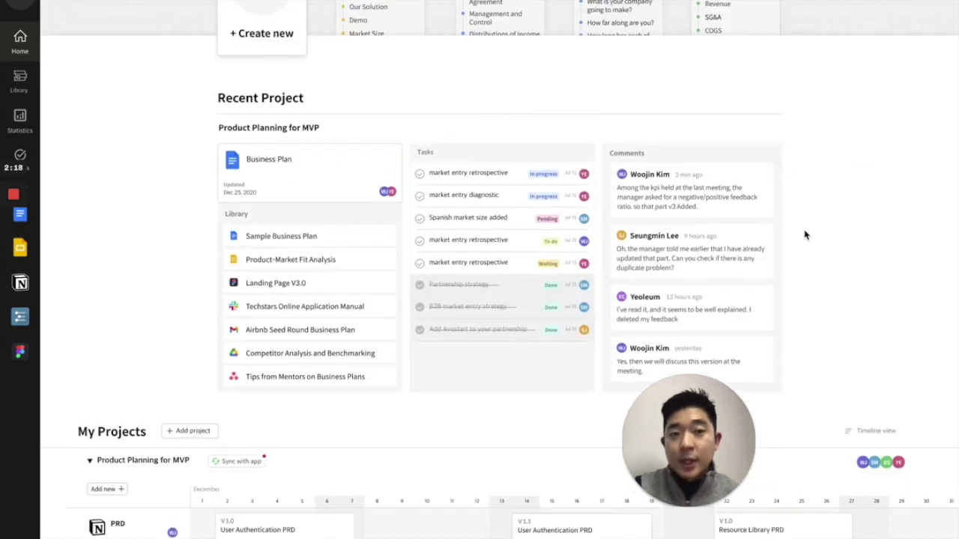
pyautogui.scroll(2, 734, 202)
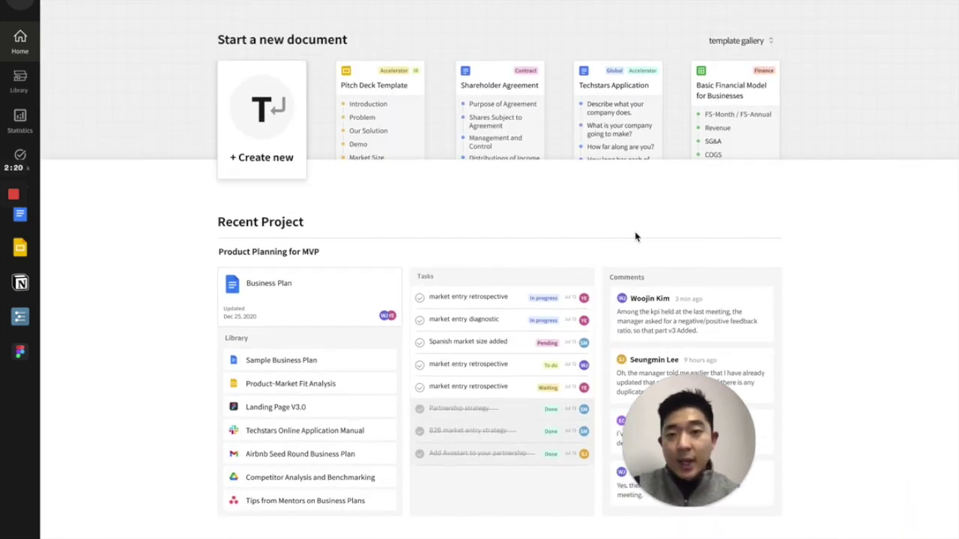